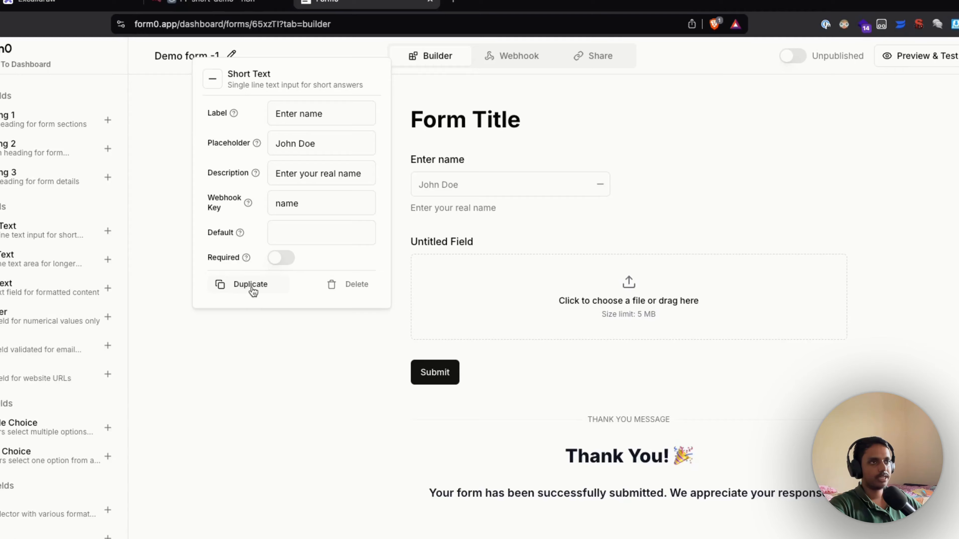
Duplicate the Enter name field and delete the copy
{"action": "left_click", "coordinate": [252, 291]}
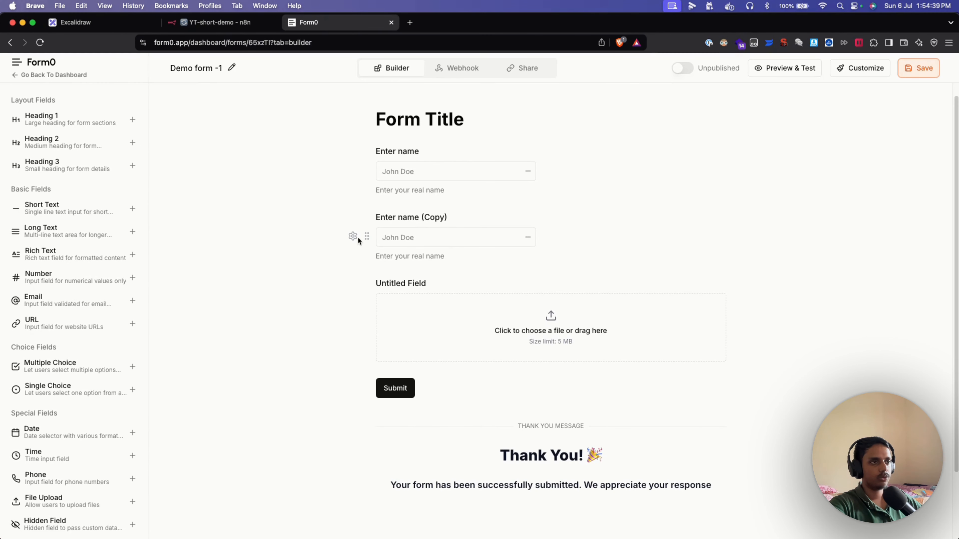
{"action": "left_click", "coordinate": [353, 238]}
{"action": "left_click", "coordinate": [331, 316]}
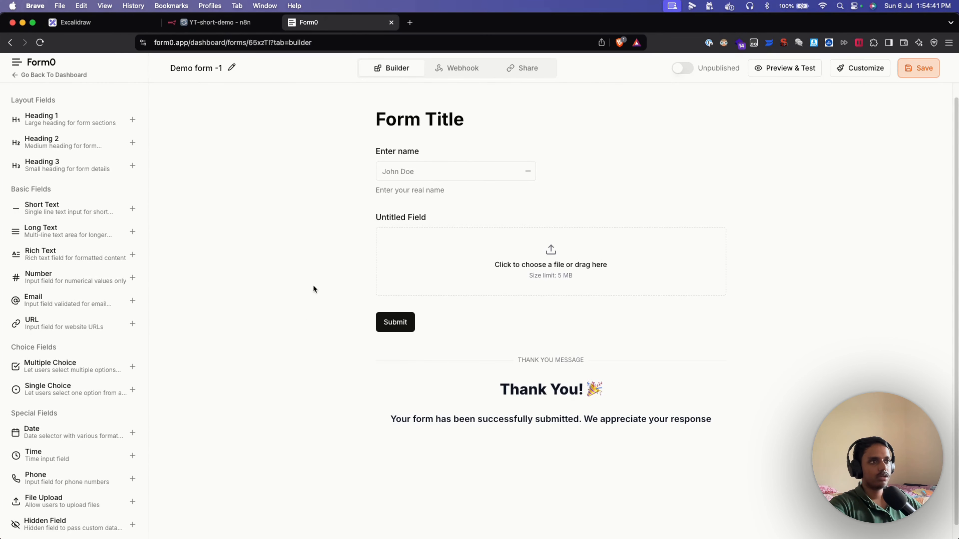
Set the label of the file upload field to "Upload file"
{"action": "left_click", "coordinate": [353, 256]}
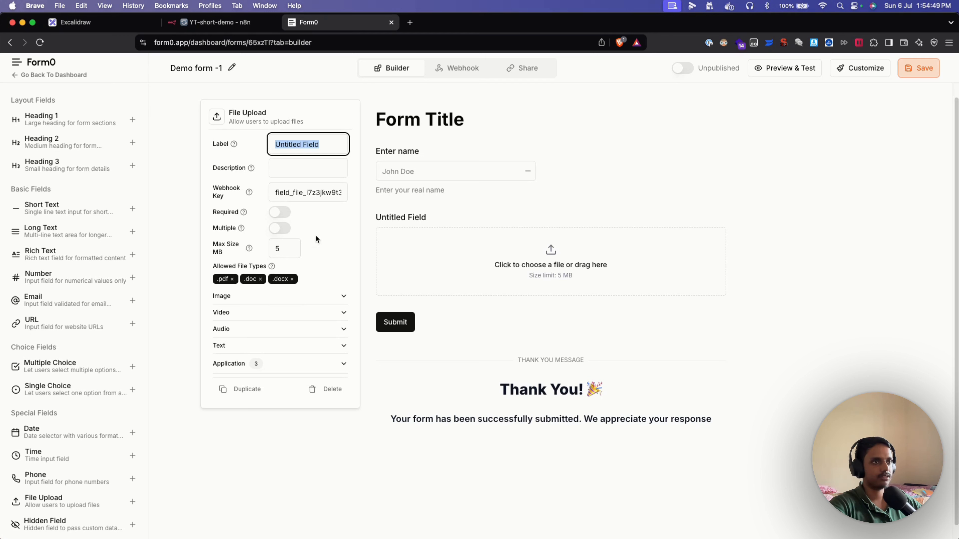
{"action": "double_click", "coordinate": [312, 193]}
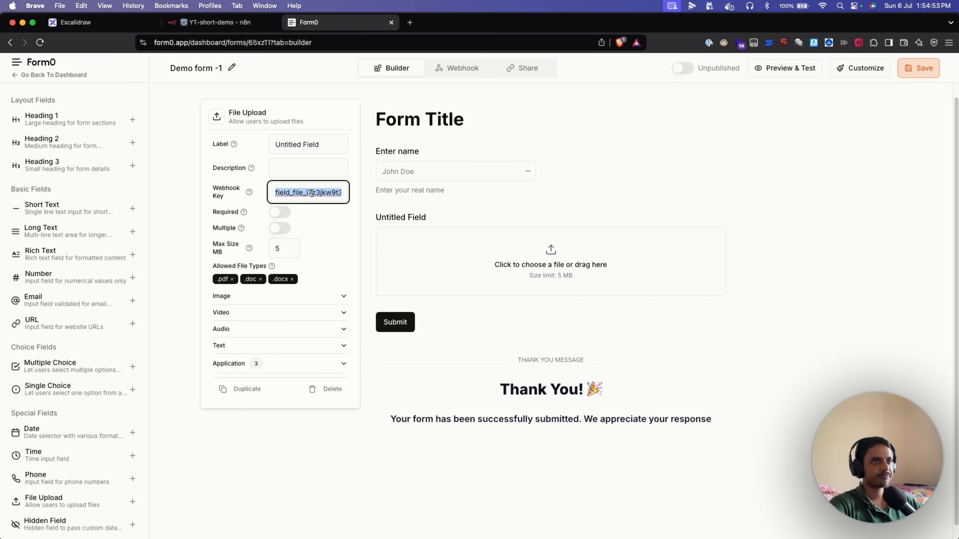
{"action": "triple_click", "coordinate": [296, 148]}
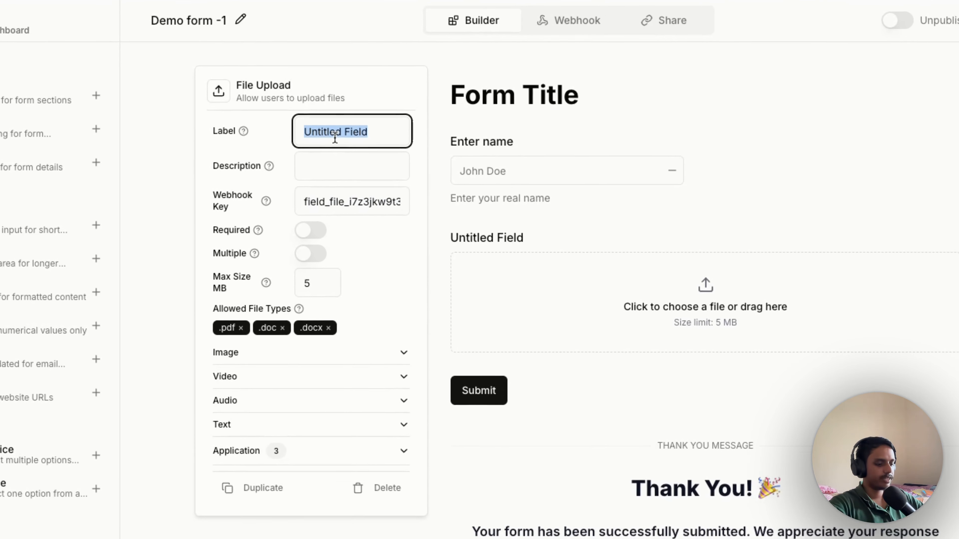
{"action": "type", "text": "UI"}
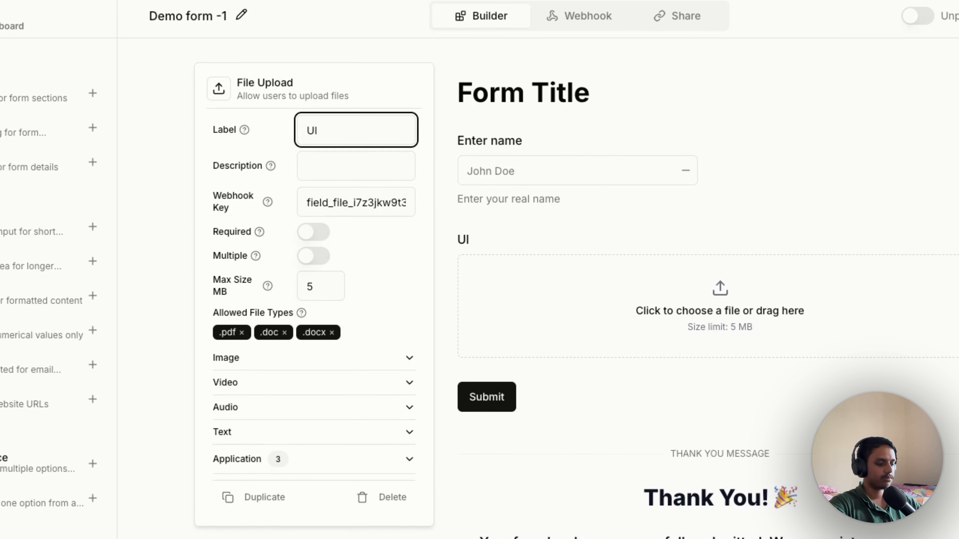
{"action": "key", "text": "BackSpace"}
{"action": "type", "text": "pload file"}
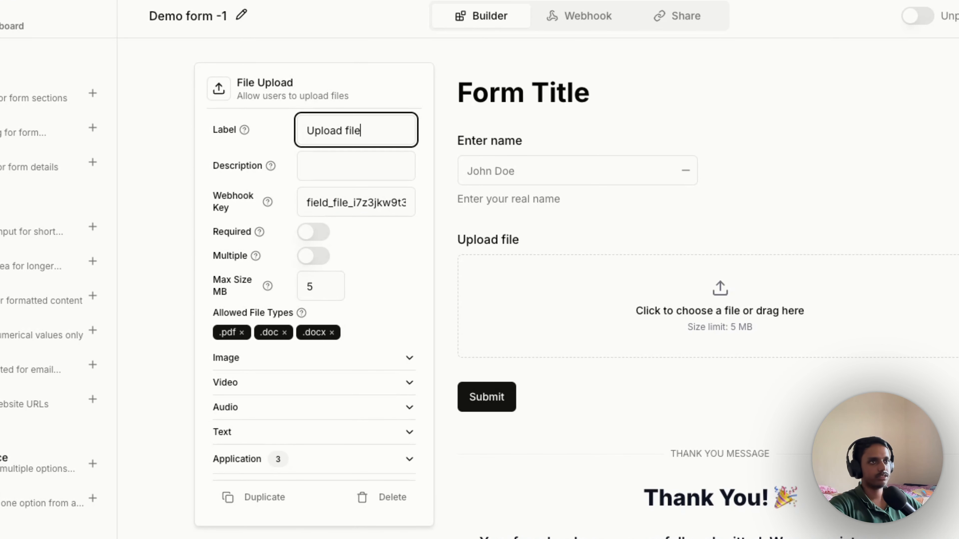
Set the file upload field's webhook key to file_upload and make the field required
{"action": "left_click", "coordinate": [320, 160]}
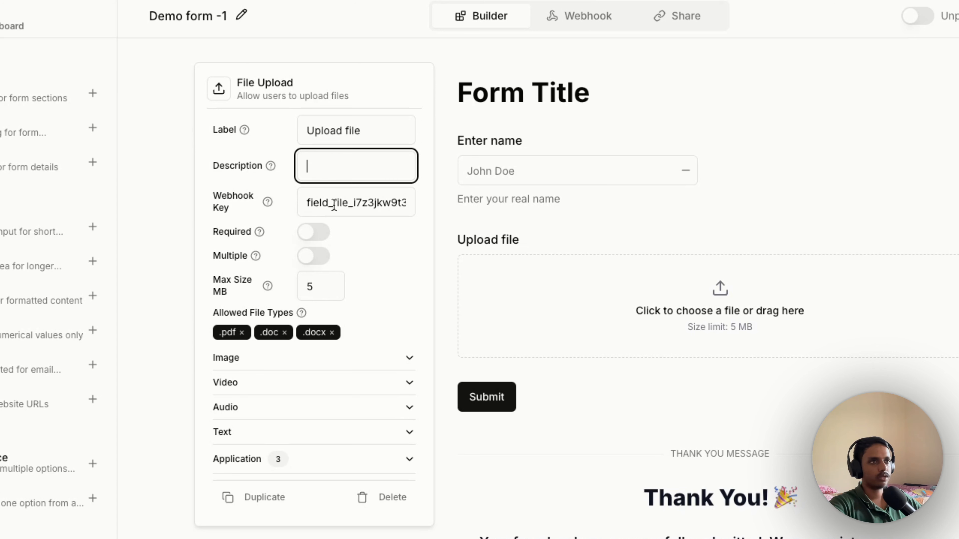
{"action": "double_click", "coordinate": [347, 205]}
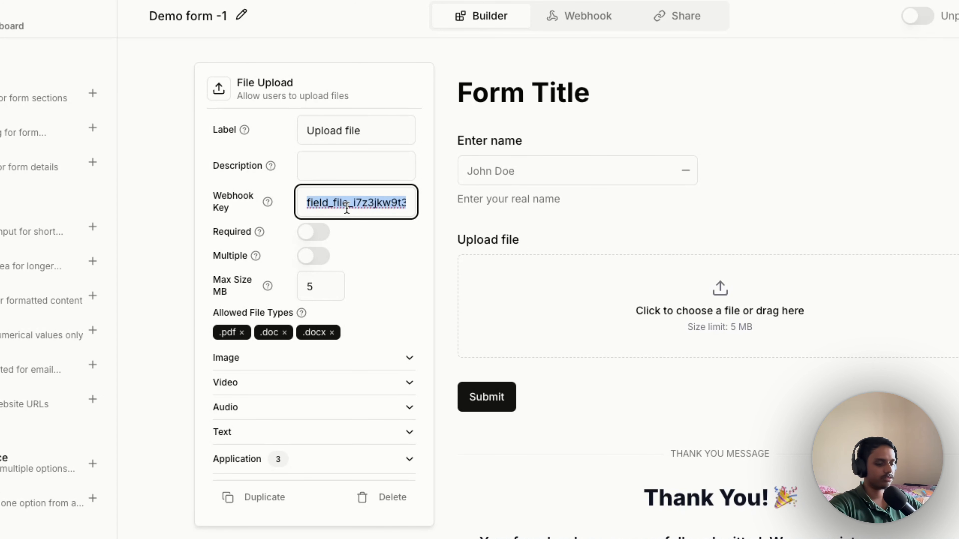
{"action": "key", "text": "BackSpace"}
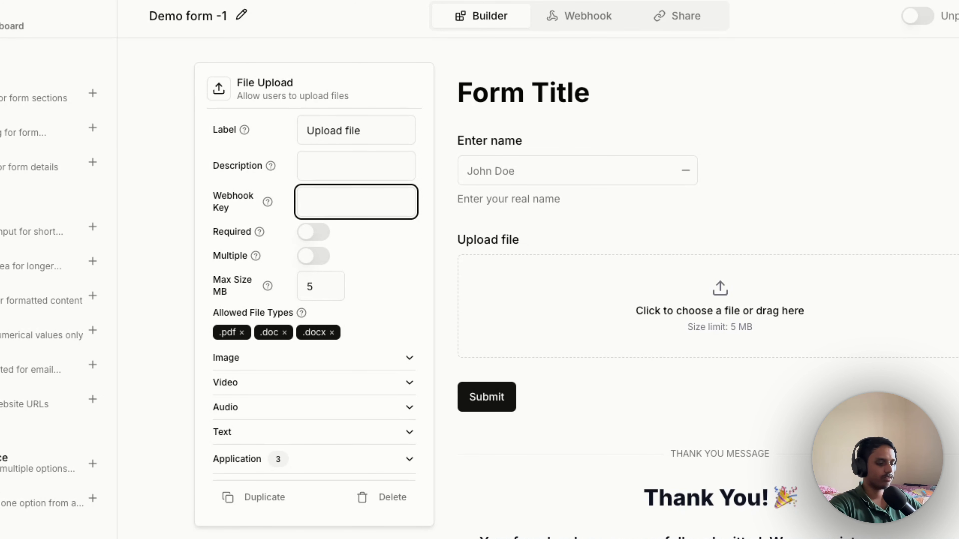
{"action": "type", "text": "file_upload"}
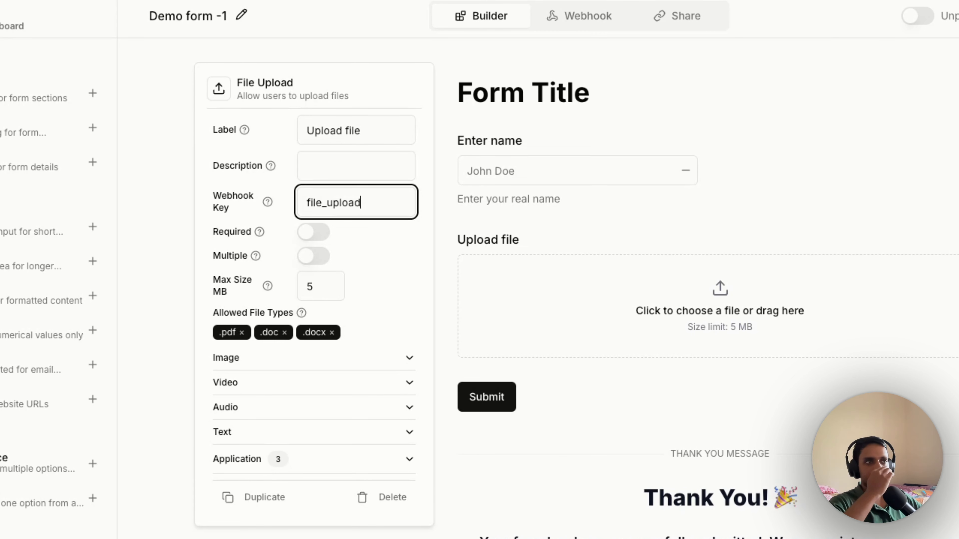
{"action": "left_click", "coordinate": [308, 237]}
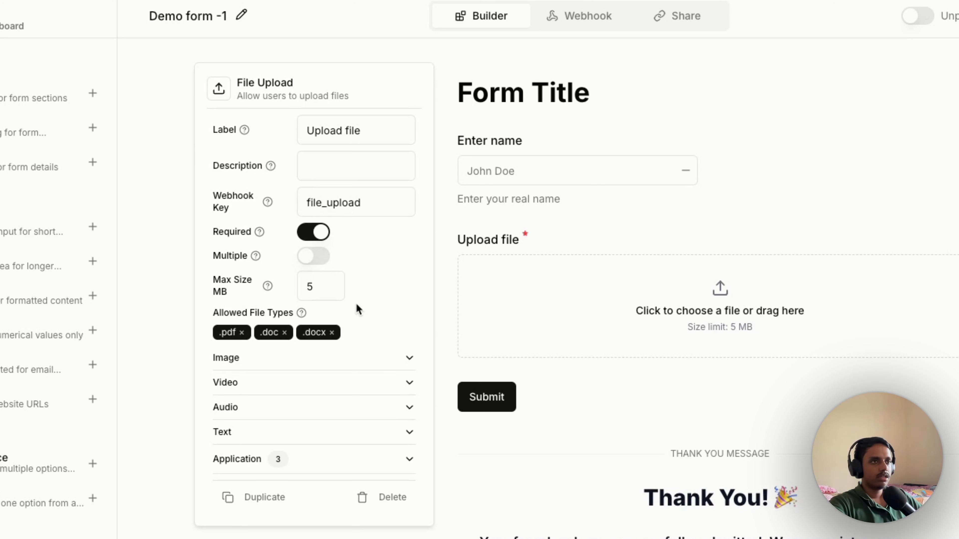
{"action": "left_click", "coordinate": [316, 290]}
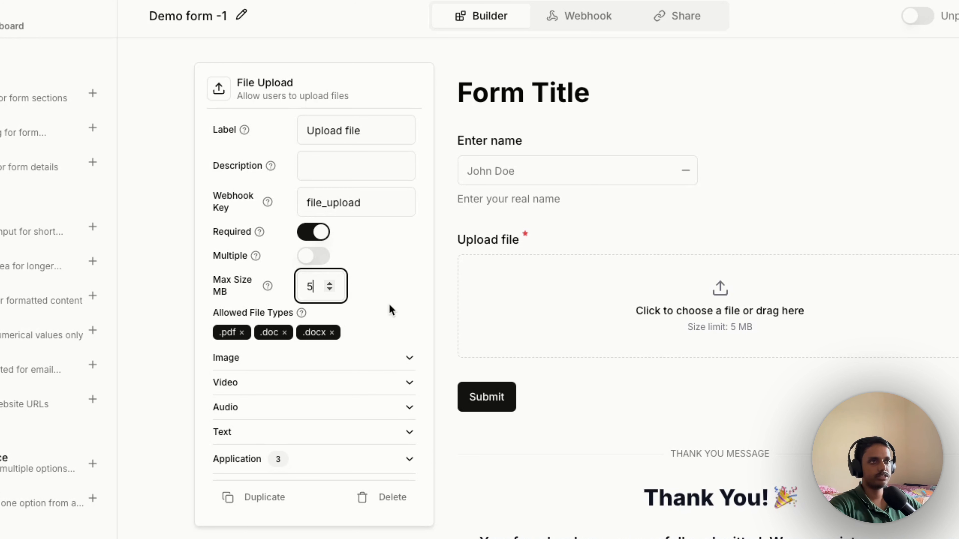
{"action": "left_click", "coordinate": [370, 320]}
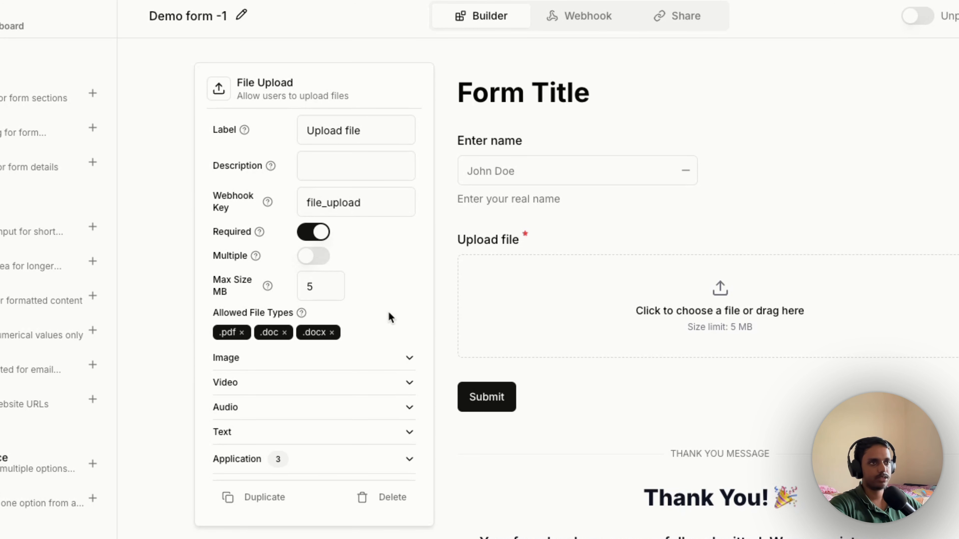
{"action": "left_click", "coordinate": [314, 287]}
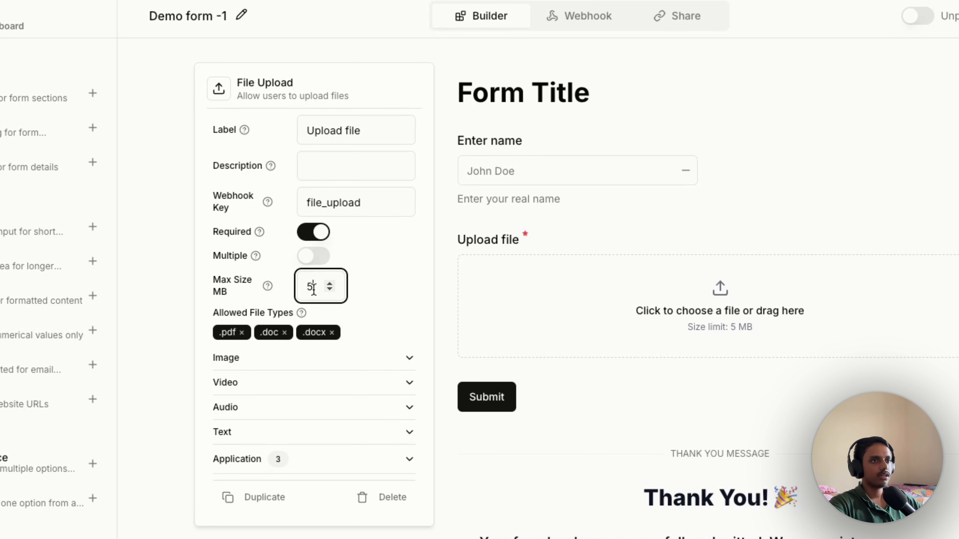
{"action": "left_click", "coordinate": [418, 281]}
Look through the image, video, audio and application file types that the upload field can accept
{"action": "left_click", "coordinate": [267, 359]}
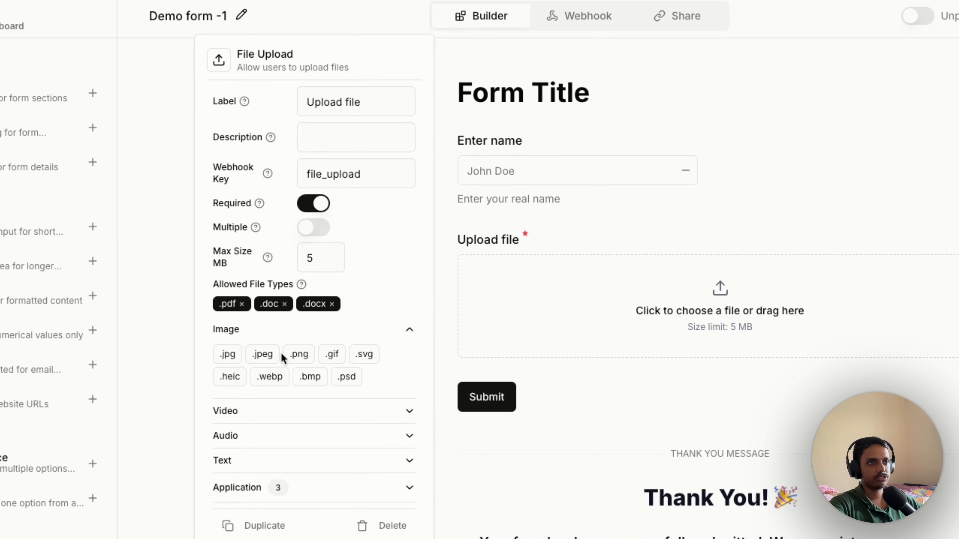
{"action": "left_click", "coordinate": [323, 335]}
{"action": "left_click", "coordinate": [313, 379]}
{"action": "left_click", "coordinate": [321, 370]}
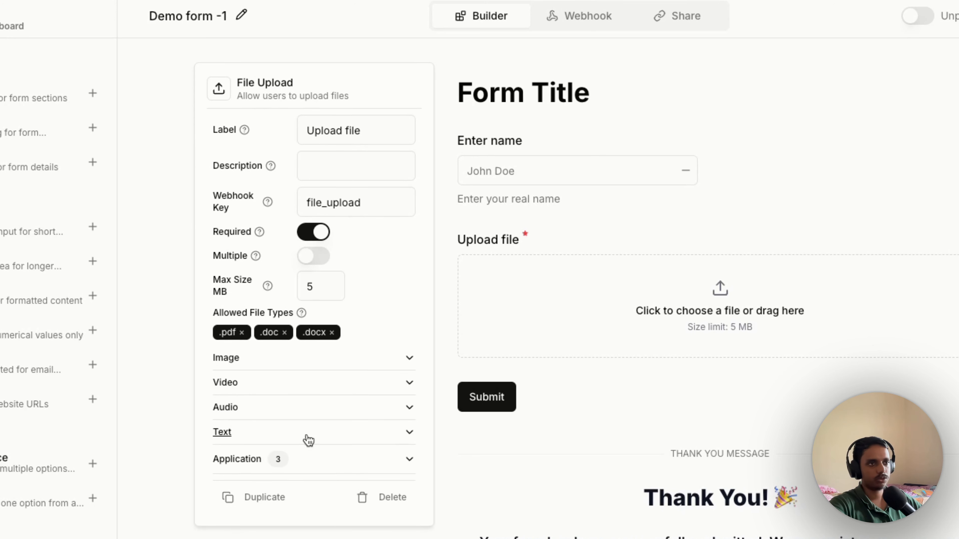
{"action": "left_click", "coordinate": [317, 414]}
{"action": "left_click", "coordinate": [346, 396]}
{"action": "left_click", "coordinate": [330, 453]}
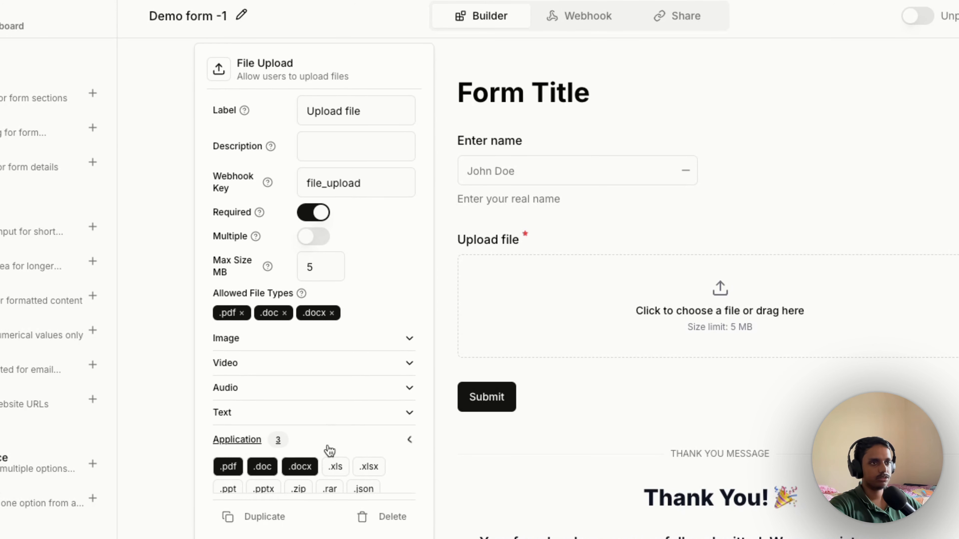
{"action": "left_click", "coordinate": [346, 427]}
Add the text types .txt, .csv, .html and .xml to the upload field's allowed file types
{"action": "left_click", "coordinate": [319, 431]}
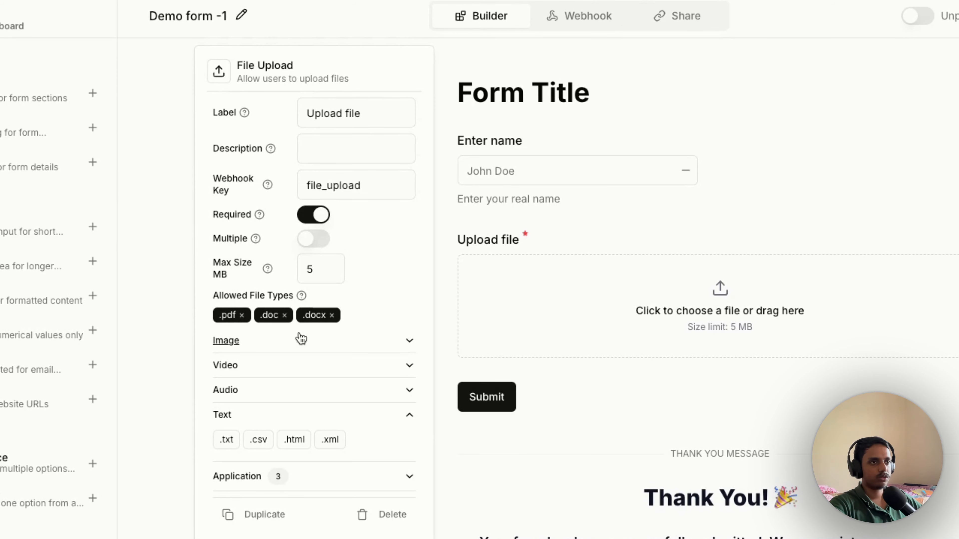
{"action": "left_click", "coordinate": [226, 441]}
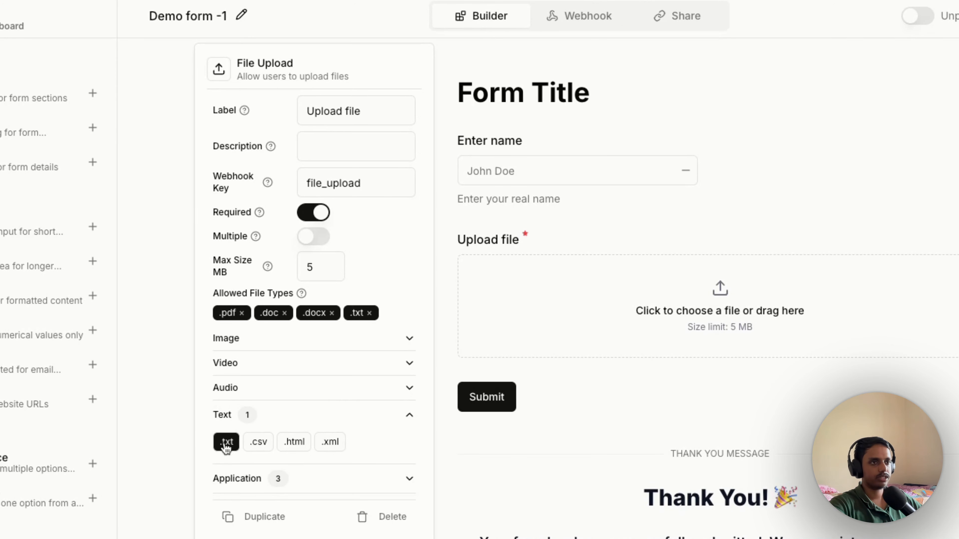
{"action": "left_click", "coordinate": [255, 446]}
{"action": "left_click", "coordinate": [294, 451]}
{"action": "left_click", "coordinate": [329, 451]}
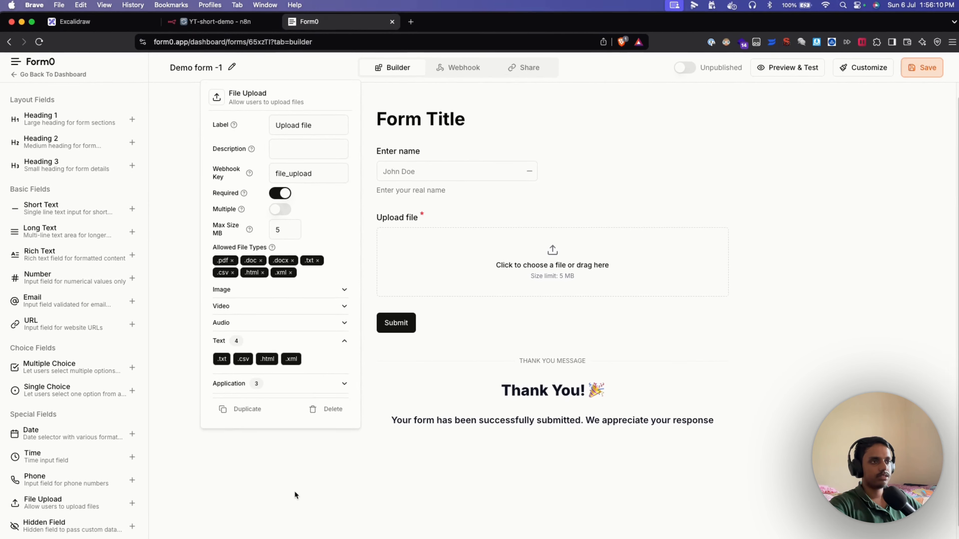
{"action": "left_click", "coordinate": [295, 492]}
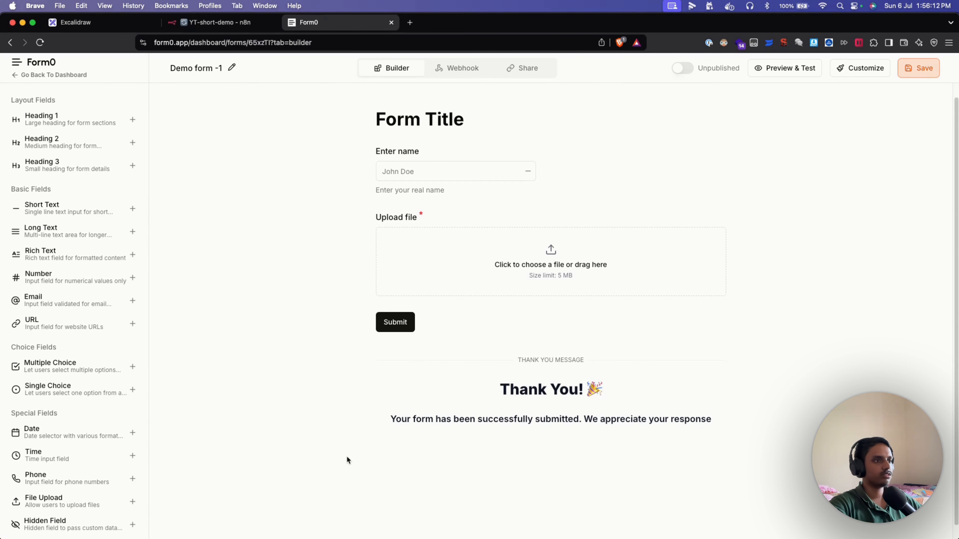
Delete the text below the "Thank You!" heading in the form's thank-you message
{"action": "scroll", "coordinate": [346, 456], "scroll_direction": "down", "scroll_amount": 1}
{"action": "scroll", "coordinate": [498, 352], "scroll_direction": "up", "scroll_amount": 2}
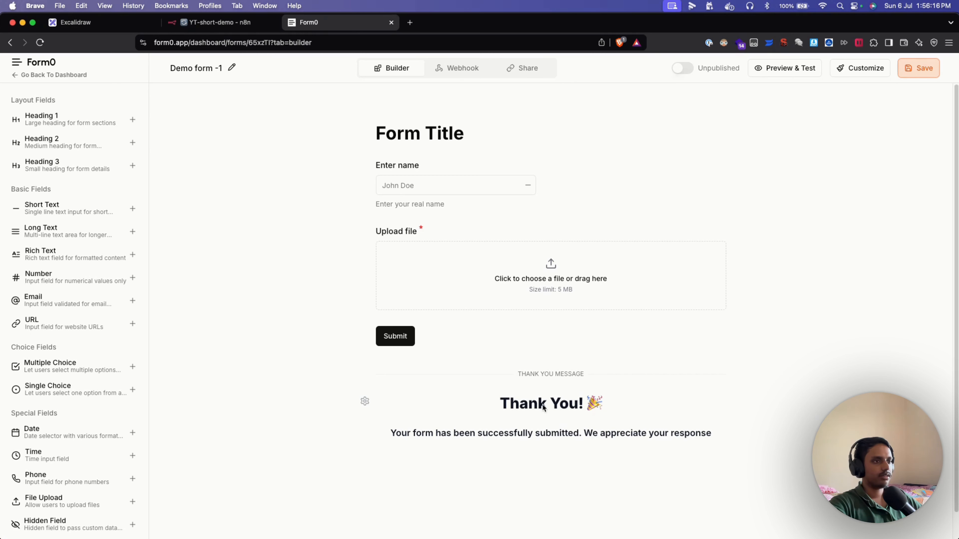
{"action": "left_click", "coordinate": [364, 401]}
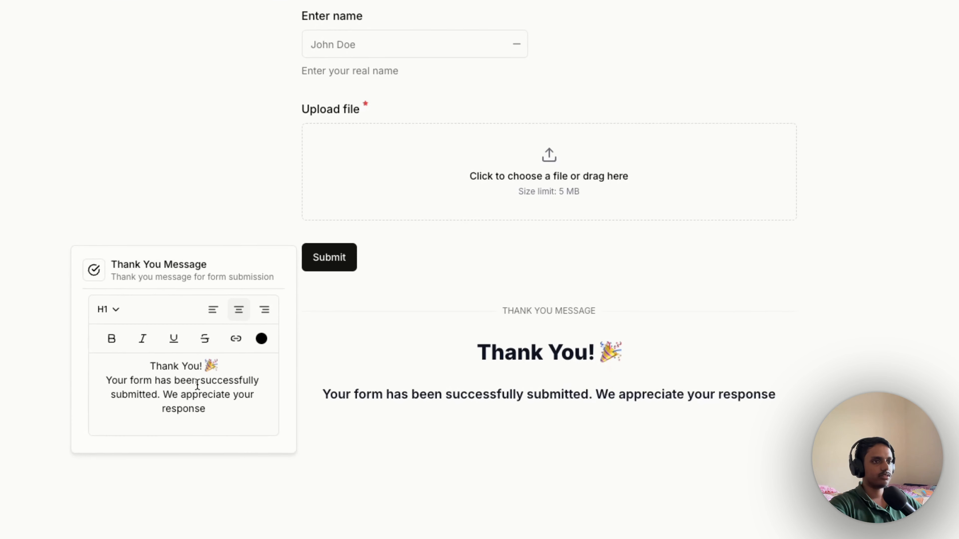
{"action": "left_click_drag", "start_coordinate": [92, 376], "coordinate": [233, 399]}
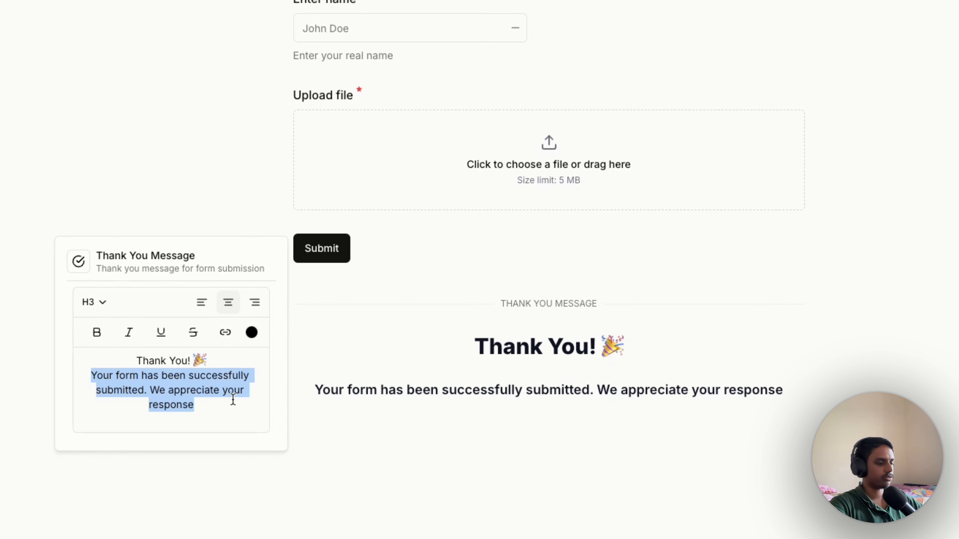
{"action": "key", "text": "BackSpace"}
{"action": "left_click", "coordinate": [316, 501]}
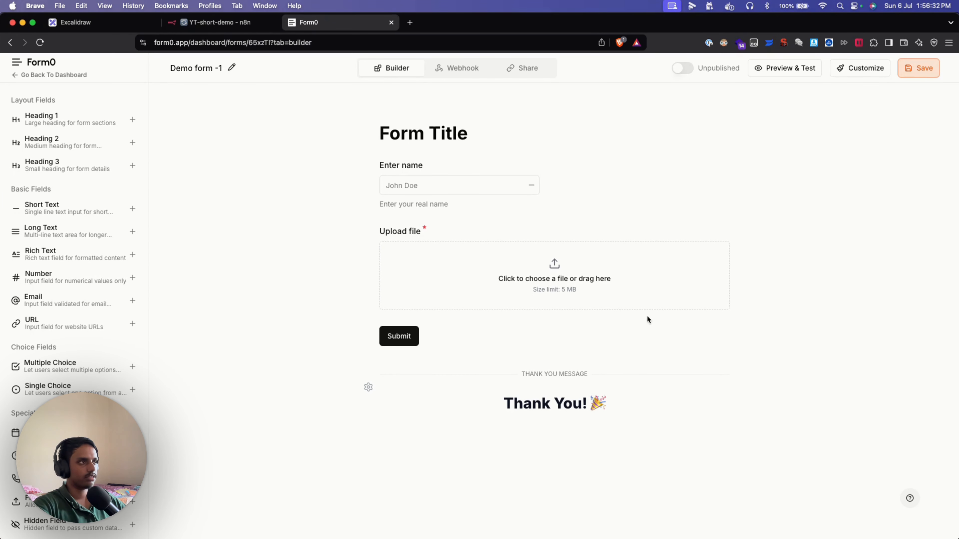
Preview the form, try submitting it with no name or file, and close the preview
{"action": "left_click", "coordinate": [790, 74]}
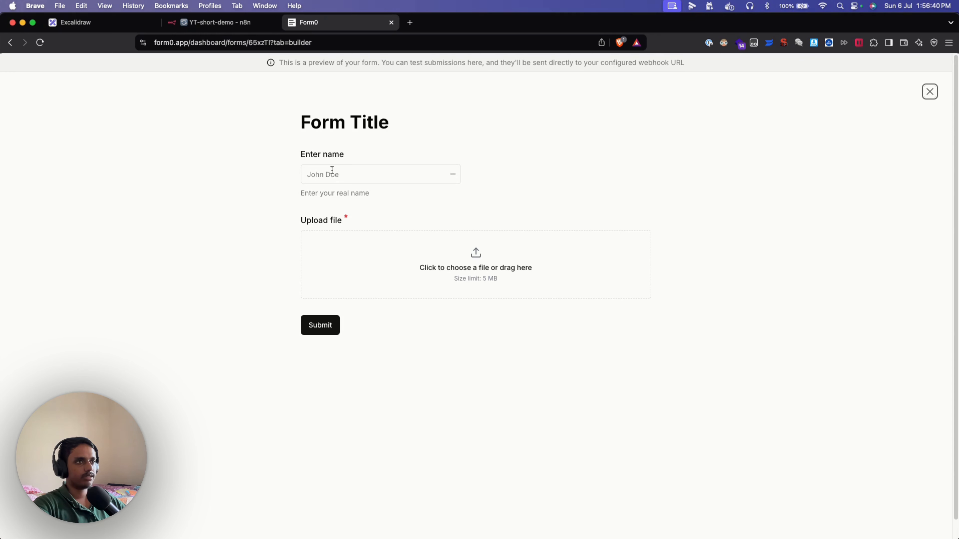
{"action": "double_click", "coordinate": [307, 154]}
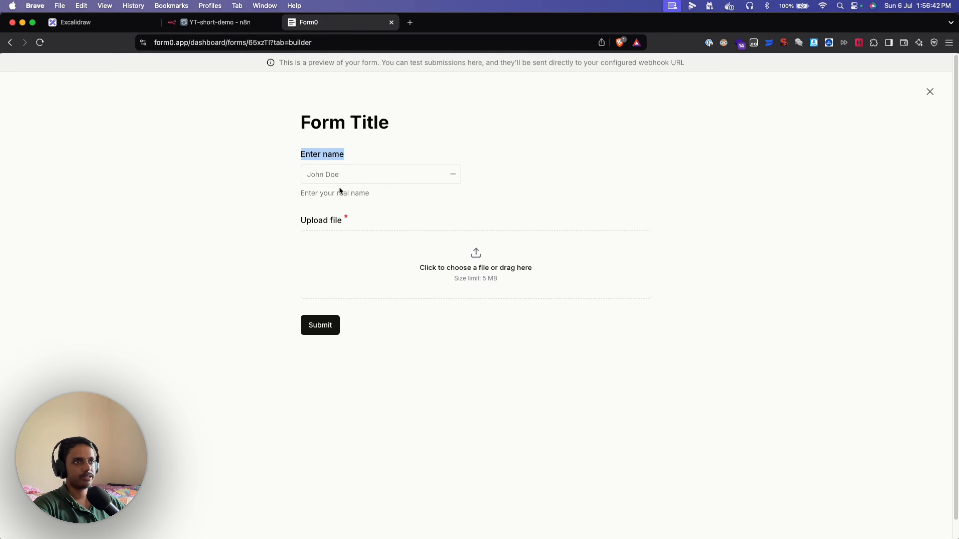
{"action": "left_click", "coordinate": [247, 213]}
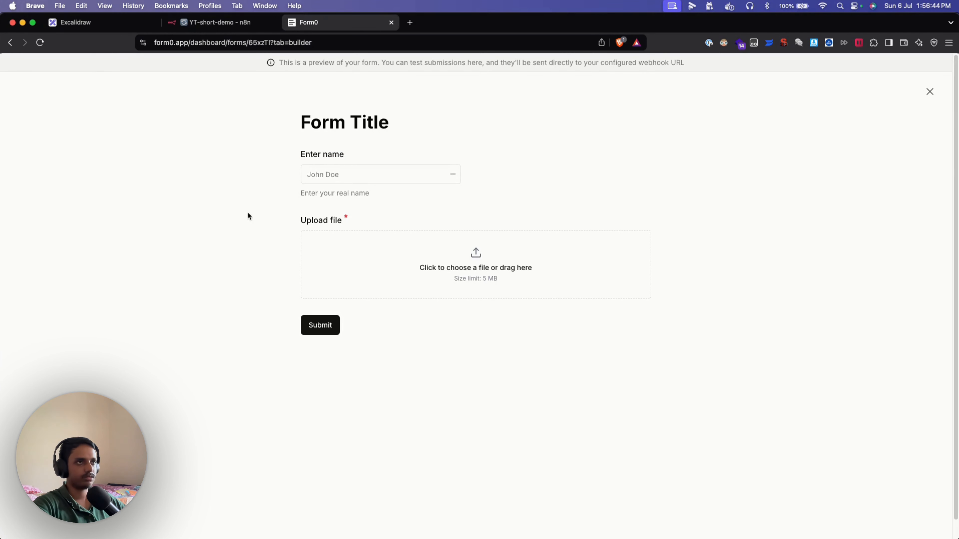
{"action": "left_click", "coordinate": [340, 169]}
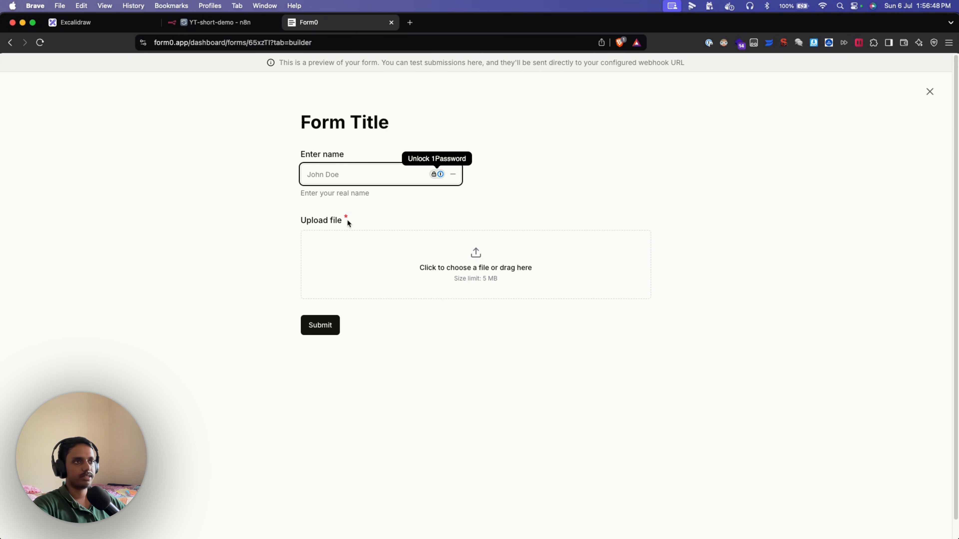
{"action": "left_click", "coordinate": [329, 327]}
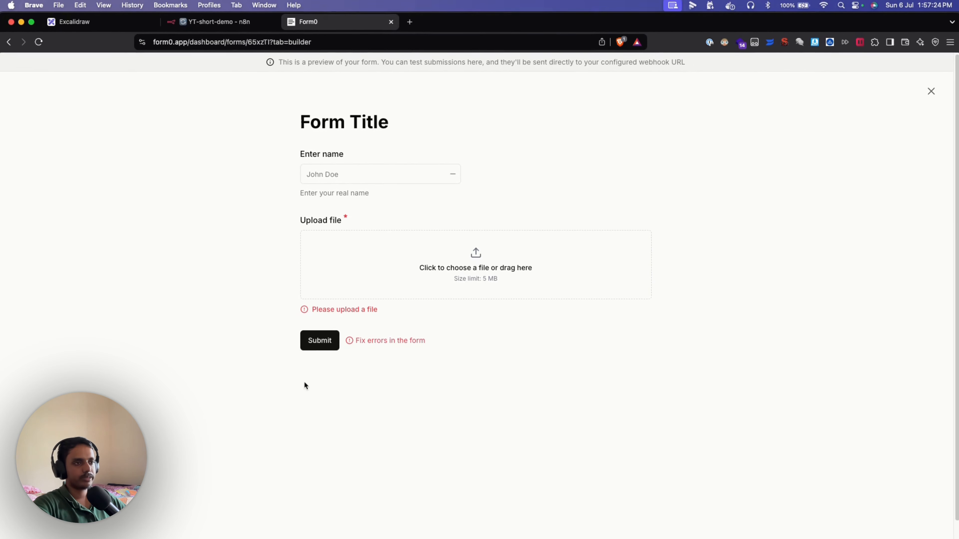
{"action": "left_click", "coordinate": [930, 93]}
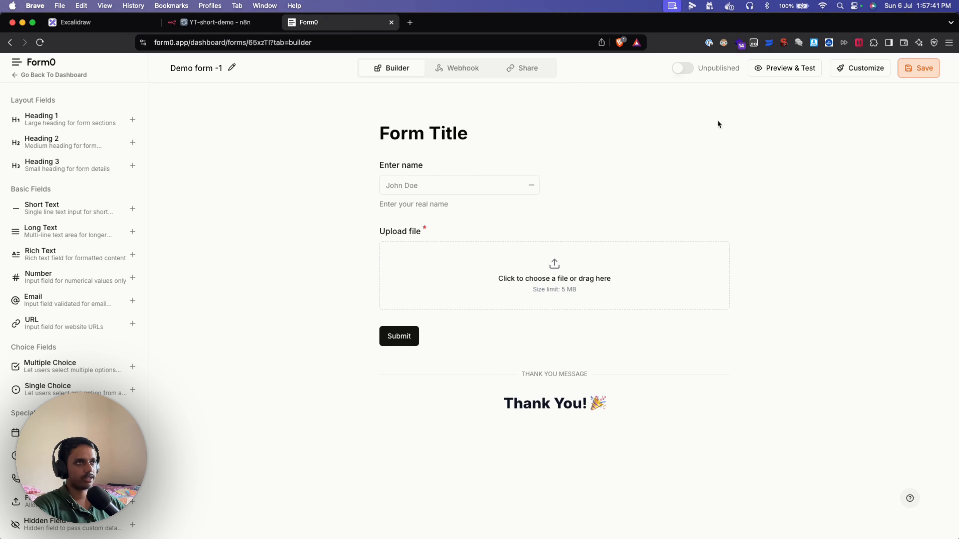
Start adding a webhook to the form, review the available request methods and keep POST selected
{"action": "left_click", "coordinate": [463, 71]}
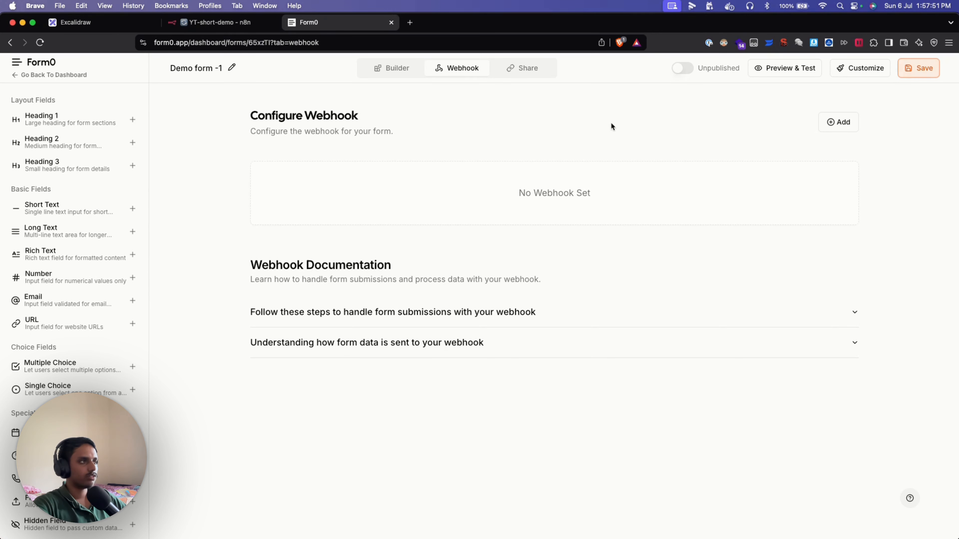
{"action": "left_click", "coordinate": [846, 124]}
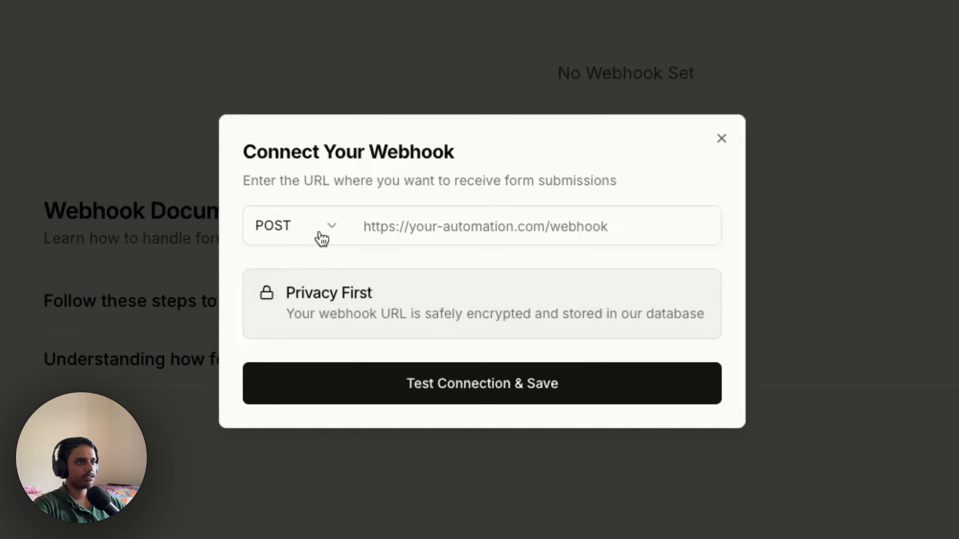
{"action": "left_click", "coordinate": [393, 274]}
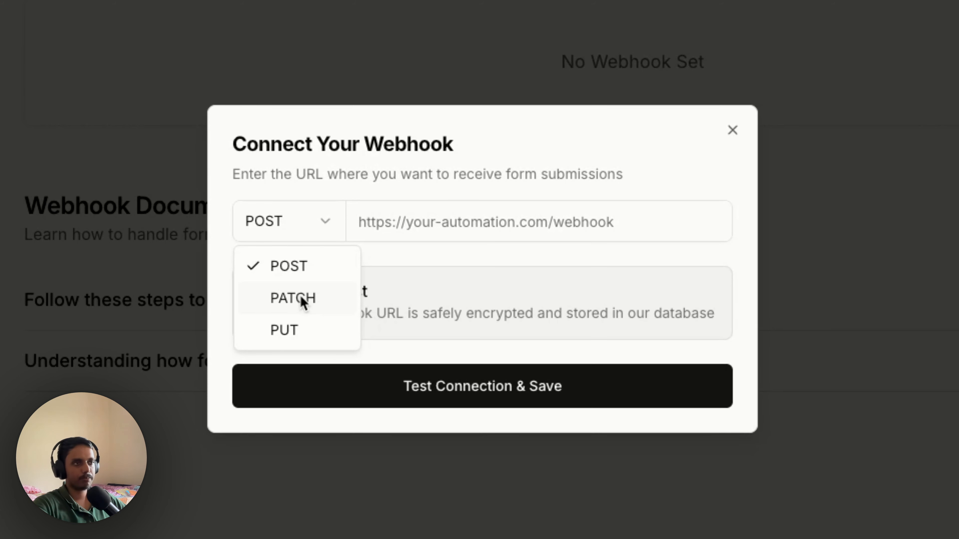
{"action": "left_click", "coordinate": [391, 261]}
{"action": "left_click", "coordinate": [315, 235]}
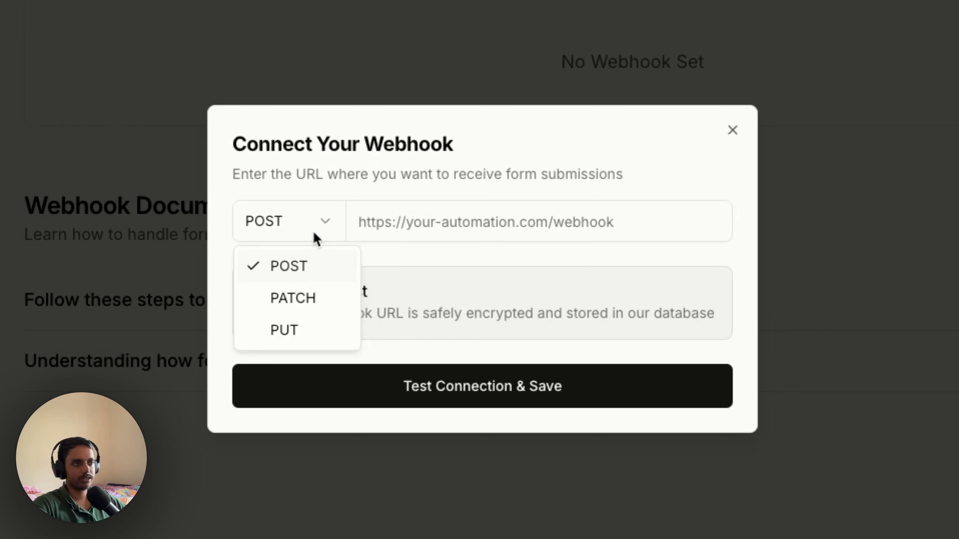
{"action": "left_click", "coordinate": [428, 257]}
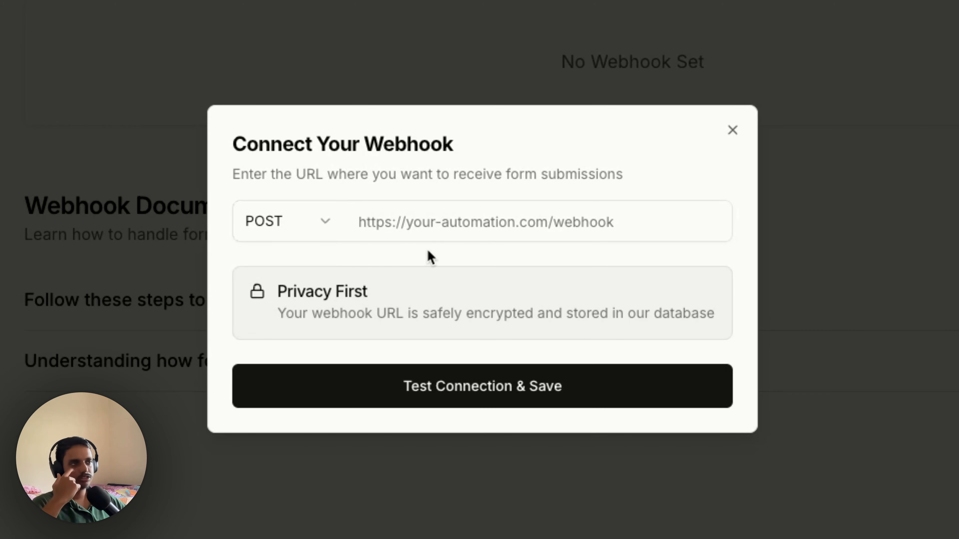
{"action": "left_click", "coordinate": [314, 231]}
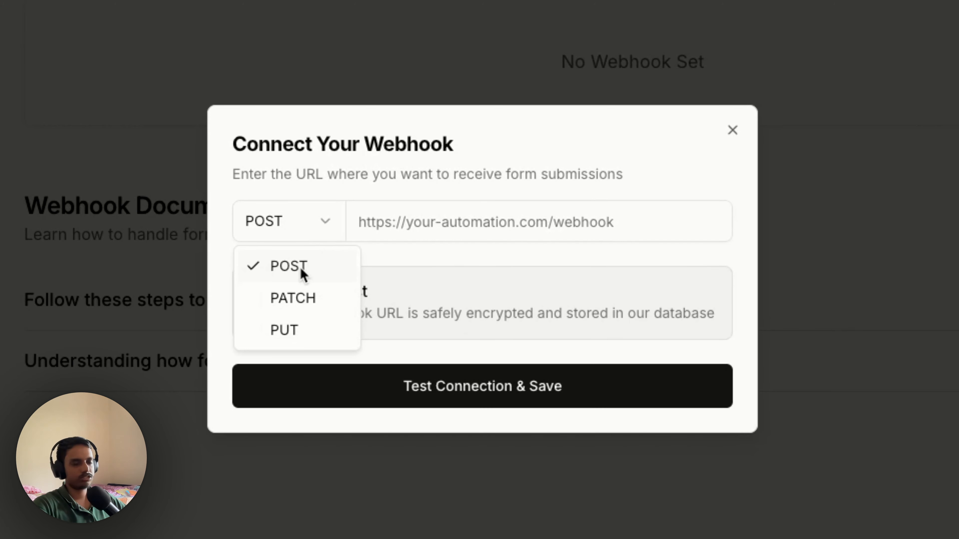
{"action": "left_click", "coordinate": [414, 260]}
Switch to the YT-short-demo workflow in n8n and replace the On form submission trigger with a Webhook trigger
{"action": "left_click", "coordinate": [240, 24]}
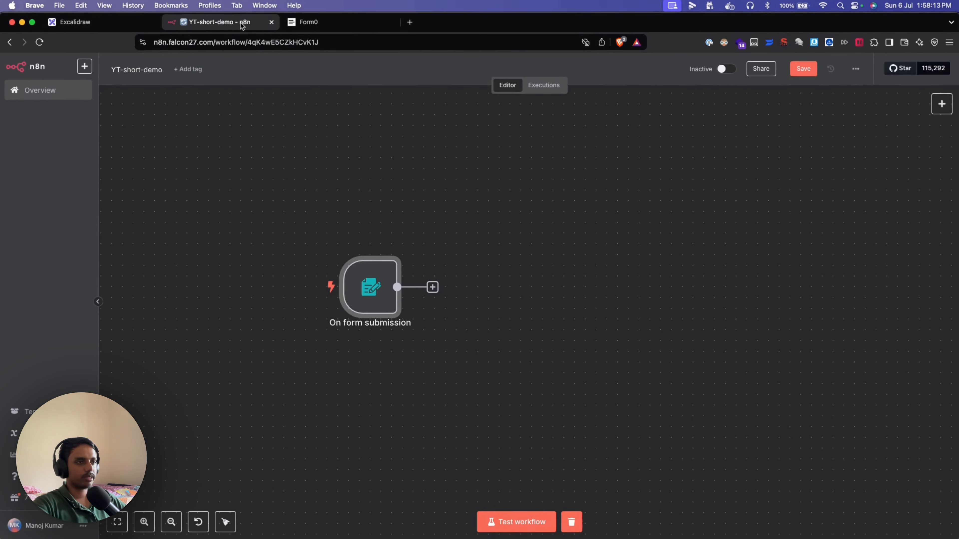
{"action": "left_click_drag", "start_coordinate": [543, 303], "coordinate": [635, 261]}
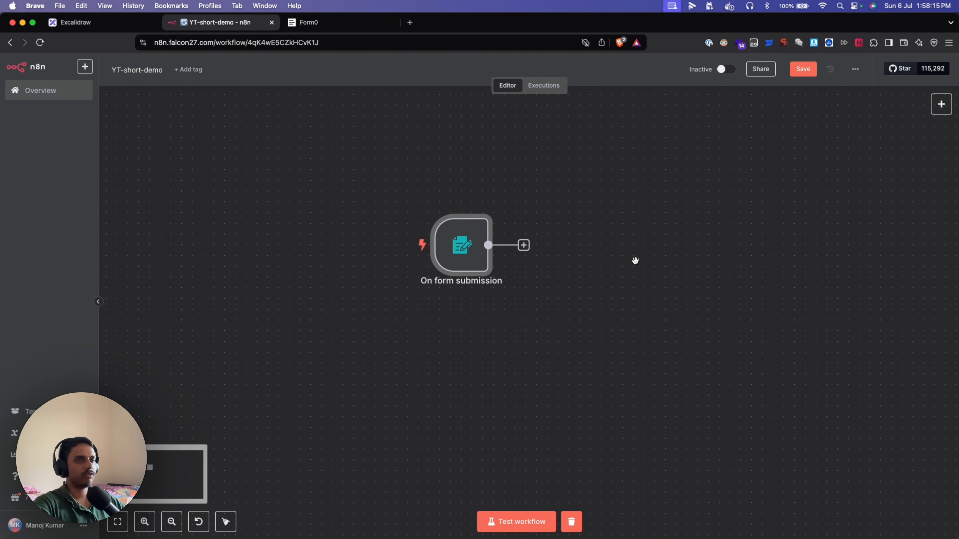
{"action": "left_click_drag", "start_coordinate": [336, 172], "coordinate": [695, 395]}
{"action": "key", "text": "Delete"}
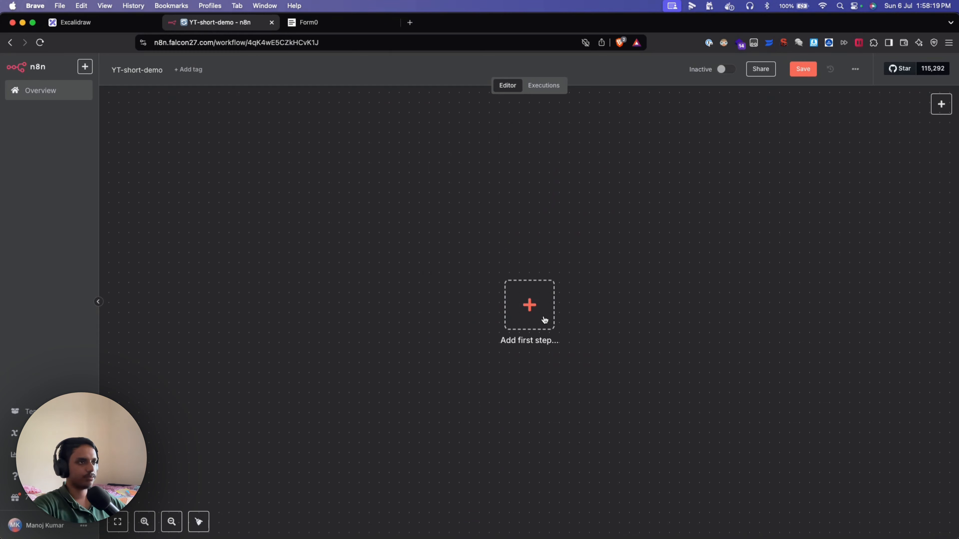
{"action": "left_click", "coordinate": [543, 319]}
{"action": "type", "text": "webho"}
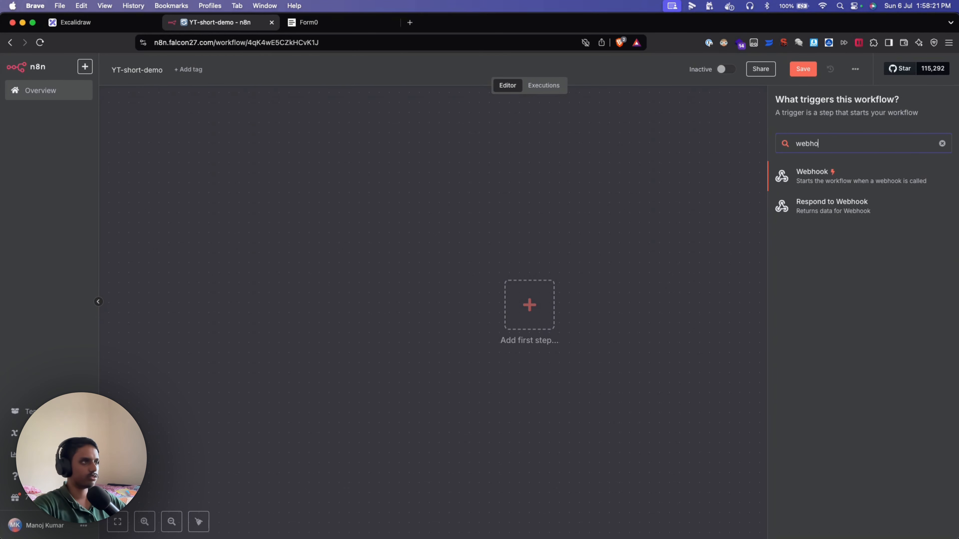
{"action": "left_click", "coordinate": [854, 179]}
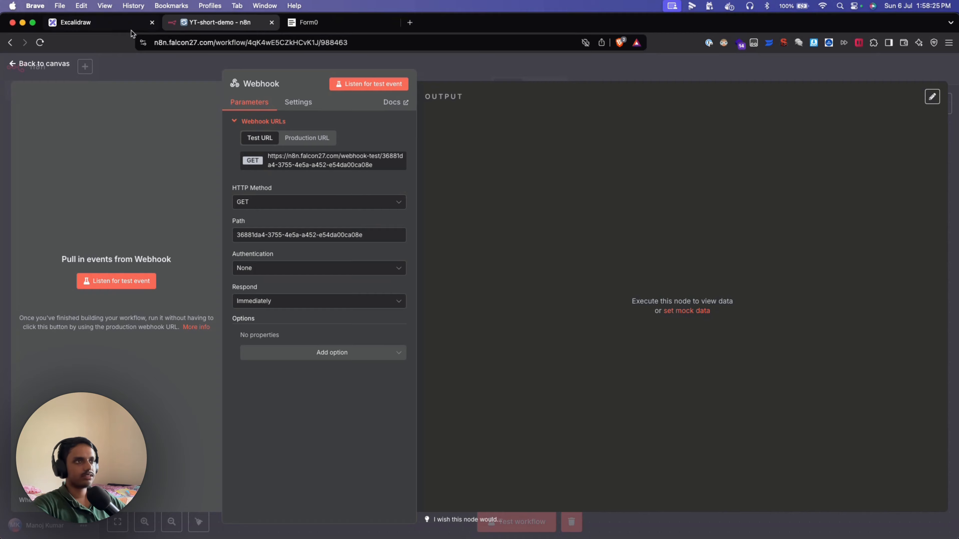
Set the Webhook node's HTTP method to POST and copy its production URL
{"action": "left_click", "coordinate": [75, 22]}
{"action": "key", "text": "ctrl+Tab"}
{"action": "key", "text": "ctrl+Tab"}
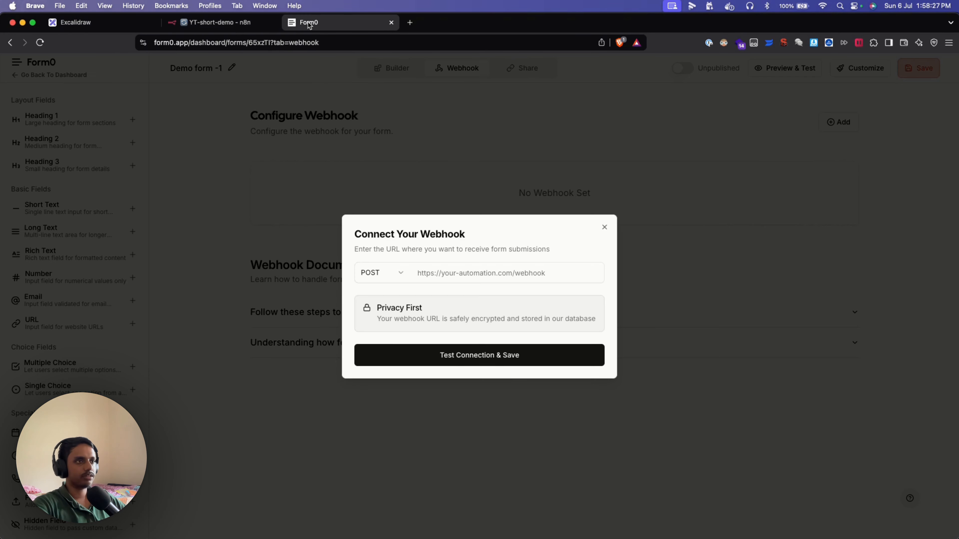
{"action": "left_click", "coordinate": [215, 22]}
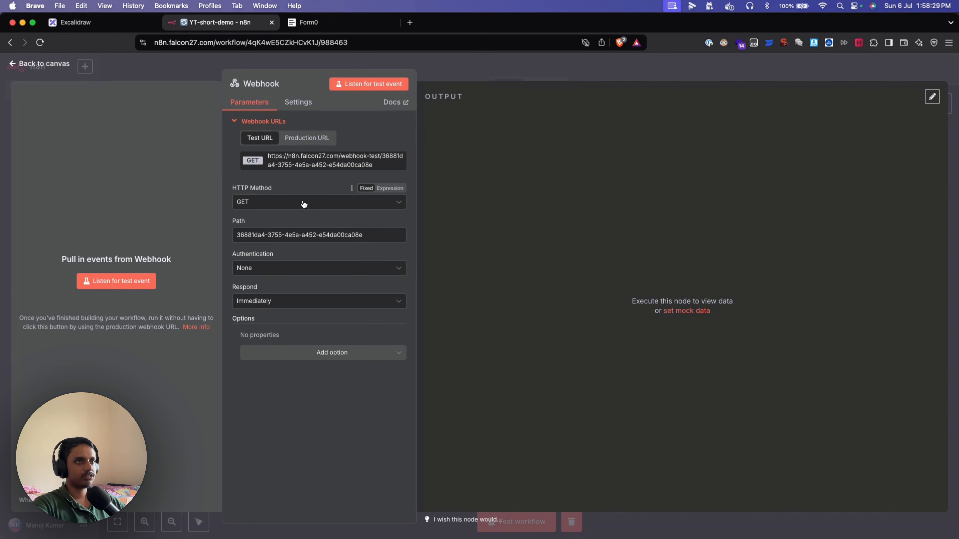
{"action": "left_click", "coordinate": [294, 204]}
{"action": "left_click", "coordinate": [346, 316]}
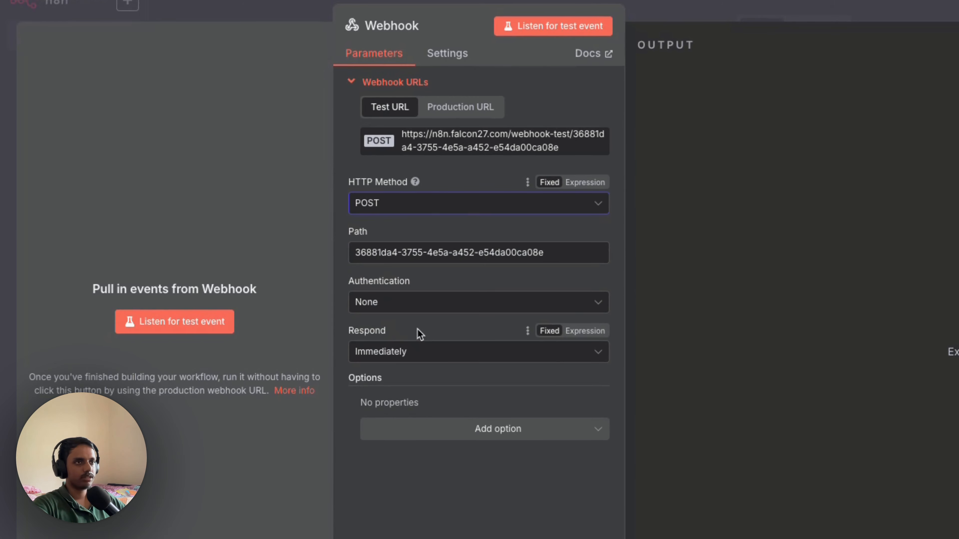
{"action": "left_click", "coordinate": [467, 113]}
{"action": "left_click", "coordinate": [464, 149]}
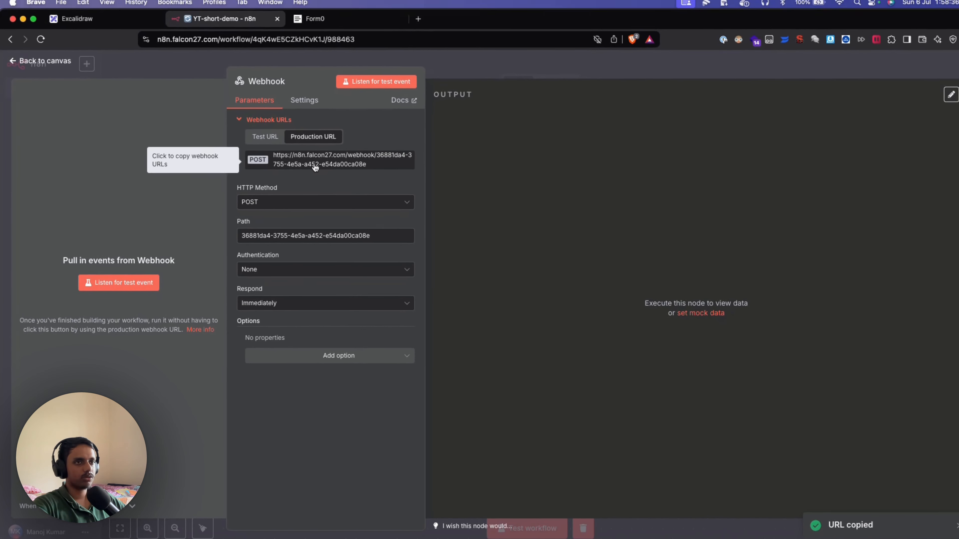
Return to the workflow canvas and activate the YT-short-demo workflow
{"action": "left_click", "coordinate": [68, 63]}
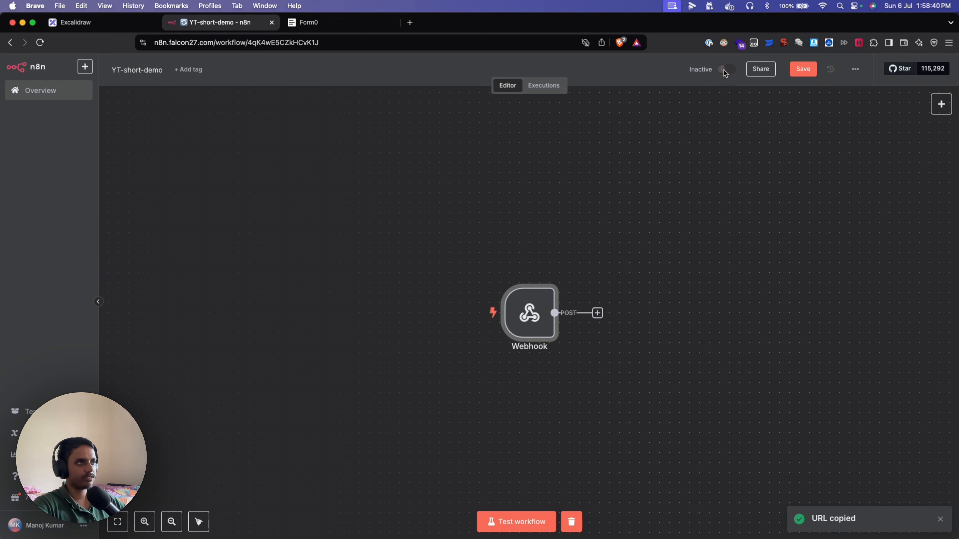
{"action": "left_click", "coordinate": [726, 69]}
{"action": "left_click", "coordinate": [569, 321]}
Switch to Form0, enter the copied production URL as the form's webhook, and test and save the connection
{"action": "left_click", "coordinate": [312, 24]}
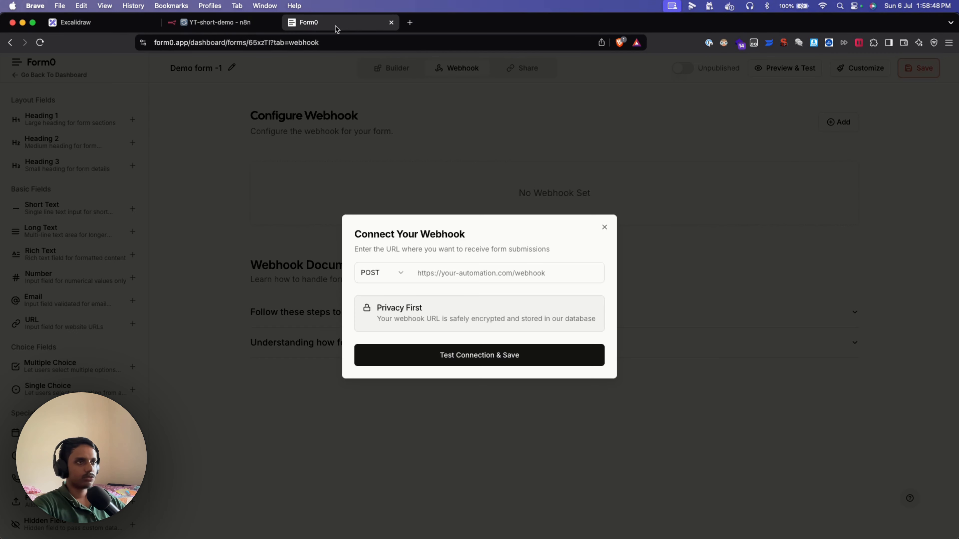
{"action": "left_click", "coordinate": [457, 273]}
{"action": "key", "text": "super+v"}
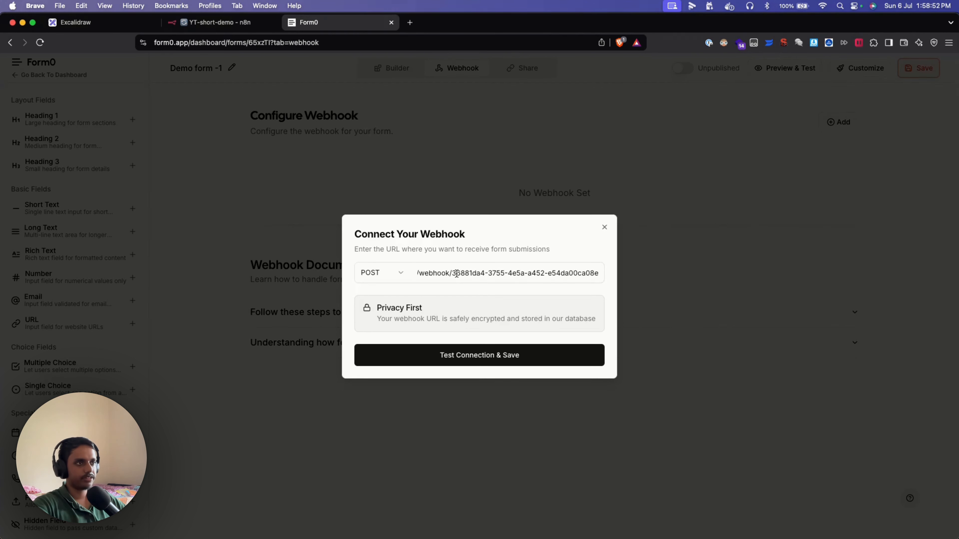
{"action": "left_click", "coordinate": [475, 358]}
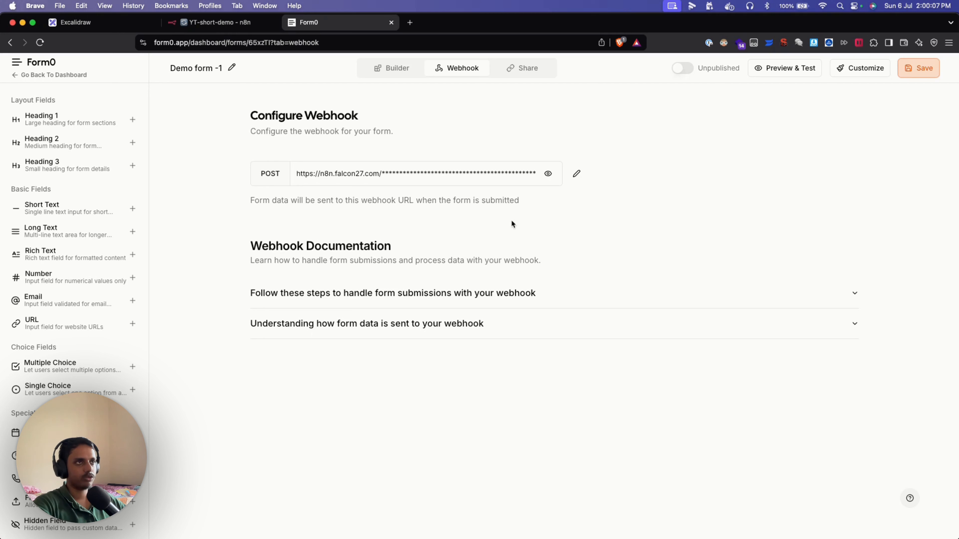
Return to the form builder and save Demo form -1
{"action": "left_click", "coordinate": [409, 79]}
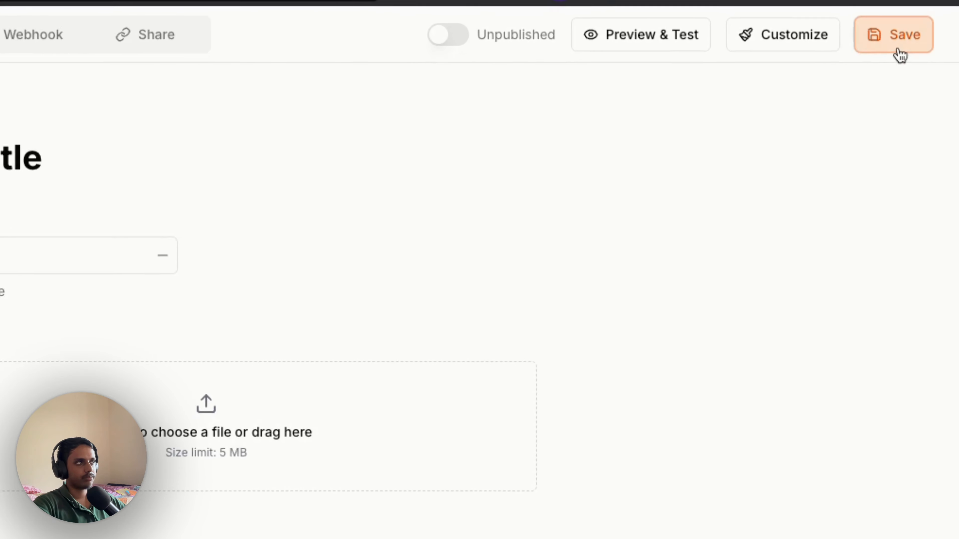
{"action": "left_click", "coordinate": [887, 34]}
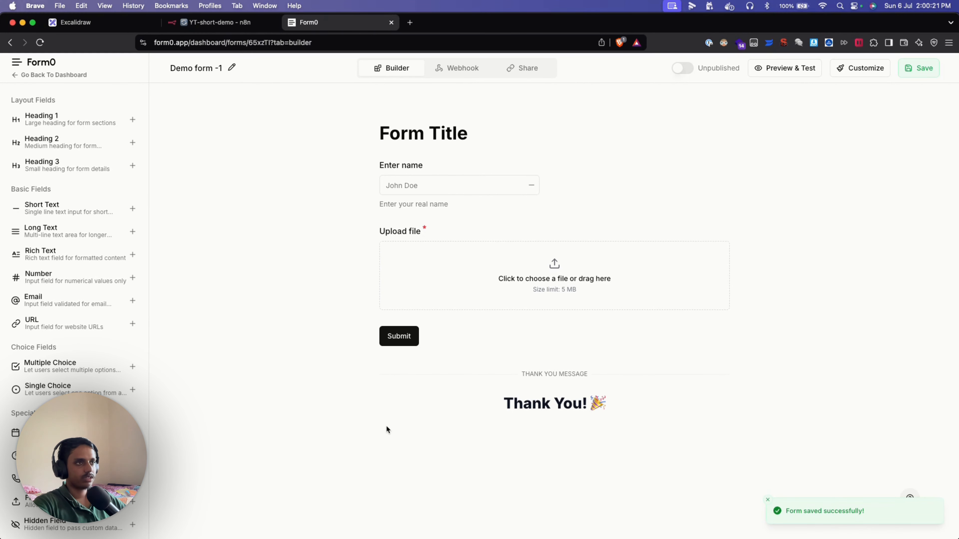
{"action": "mouse_move", "coordinate": [400, 174]}
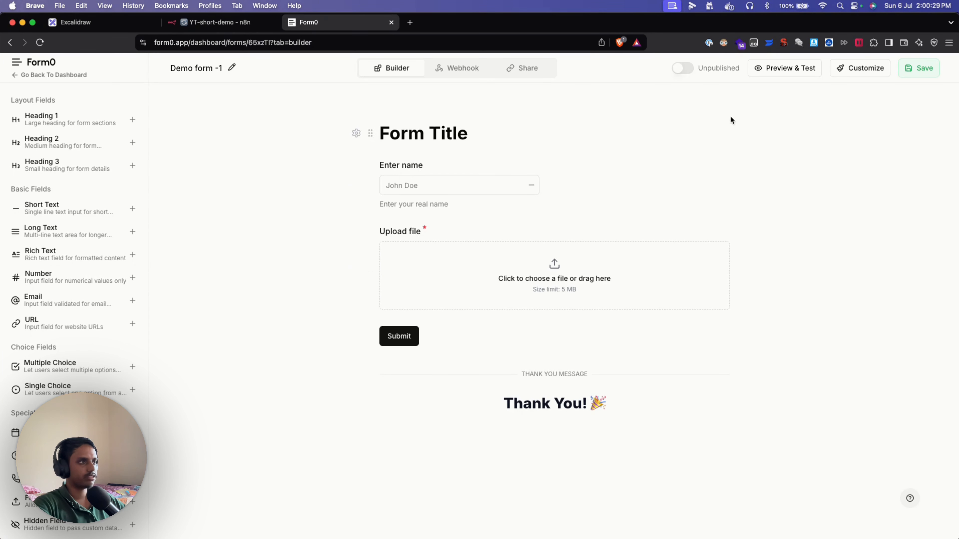
Preview the form, try submitting it empty, then fill in the name and attach gradient.html from the Desktop
{"action": "left_click", "coordinate": [766, 75]}
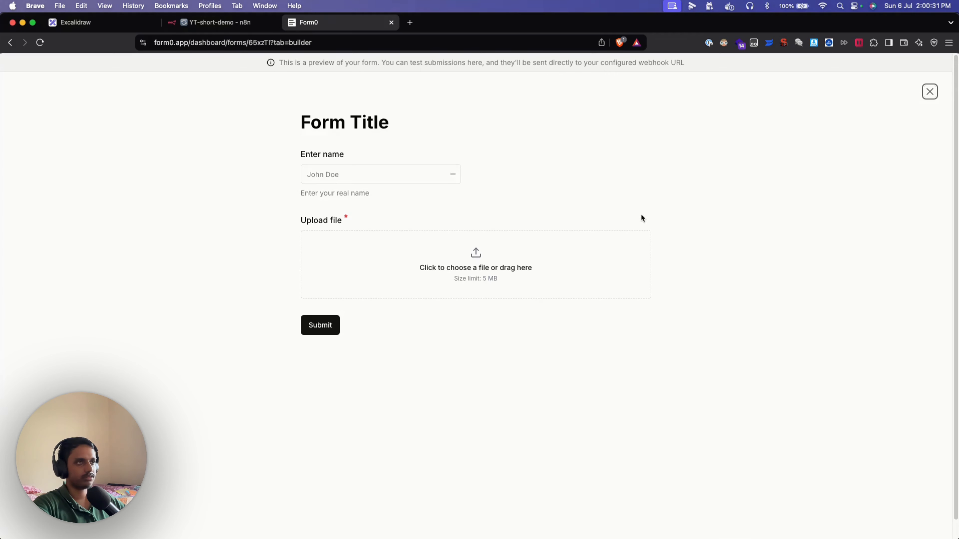
{"action": "left_click", "coordinate": [323, 328]}
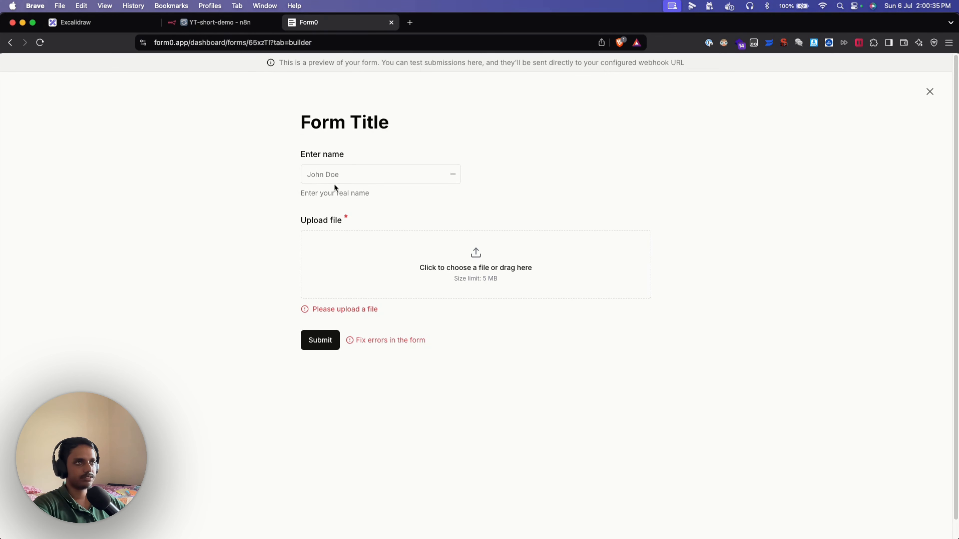
{"action": "left_click", "coordinate": [332, 175]}
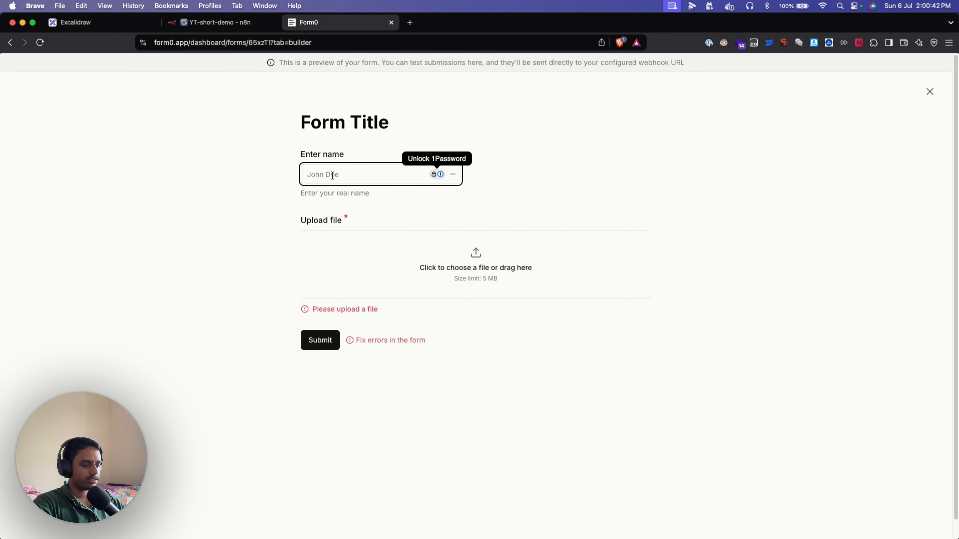
{"action": "type", "text": "John"}
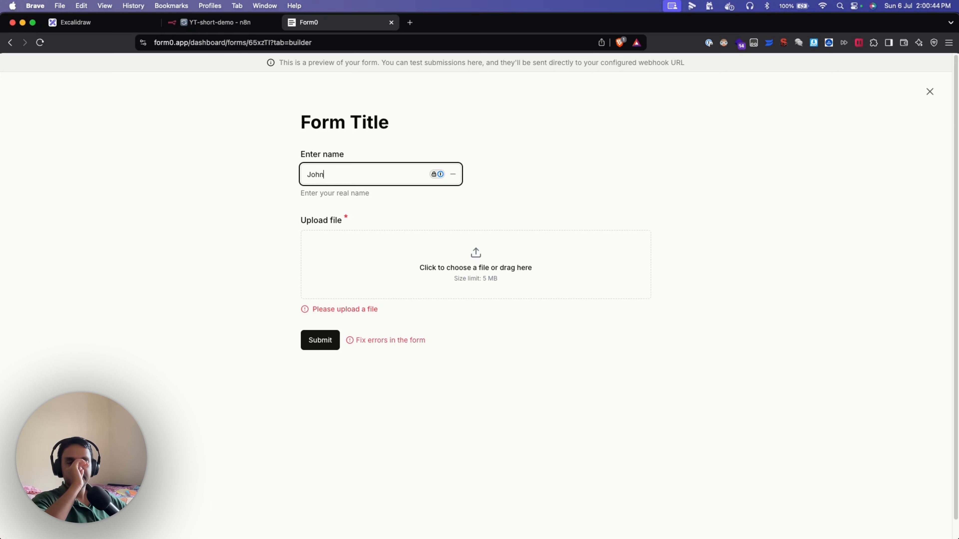
{"action": "left_click", "coordinate": [532, 273]}
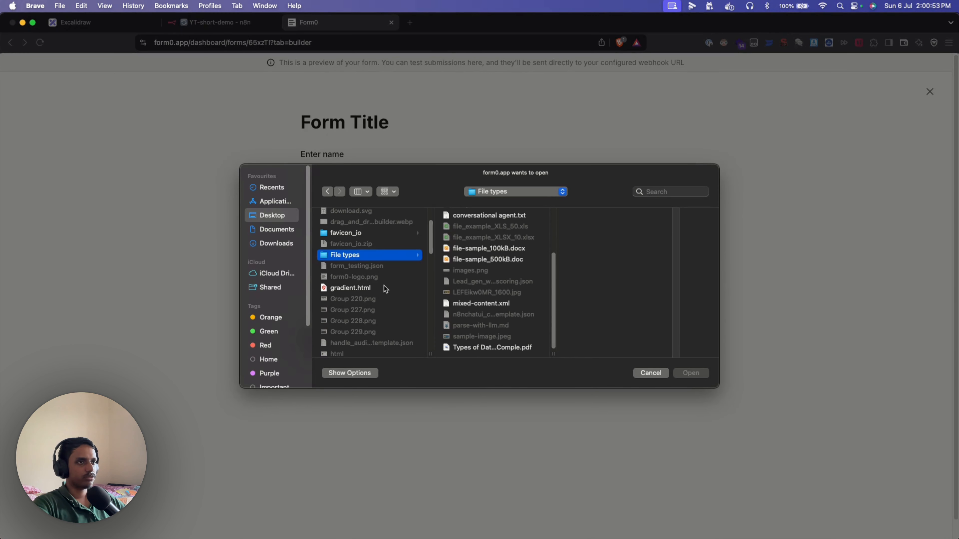
{"action": "left_click", "coordinate": [385, 288]}
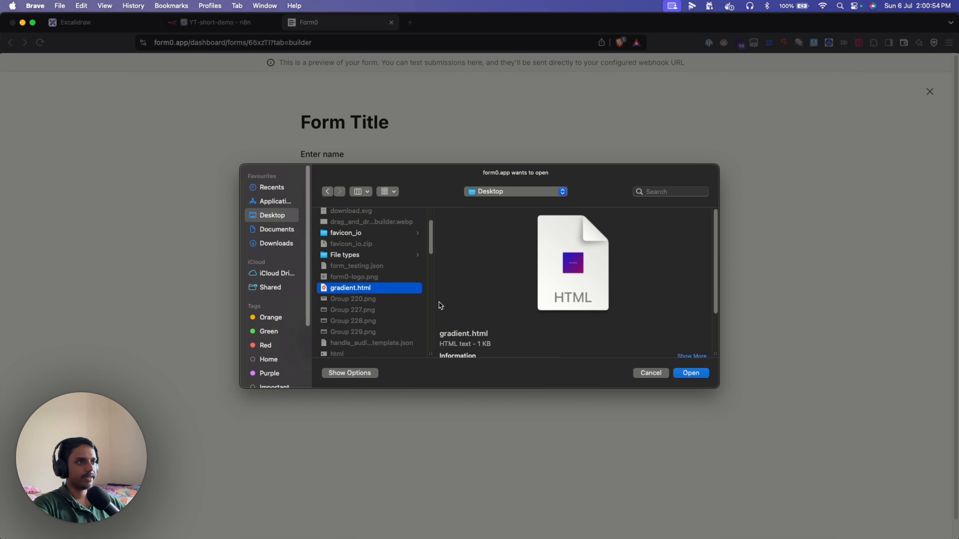
{"action": "left_click", "coordinate": [691, 373]}
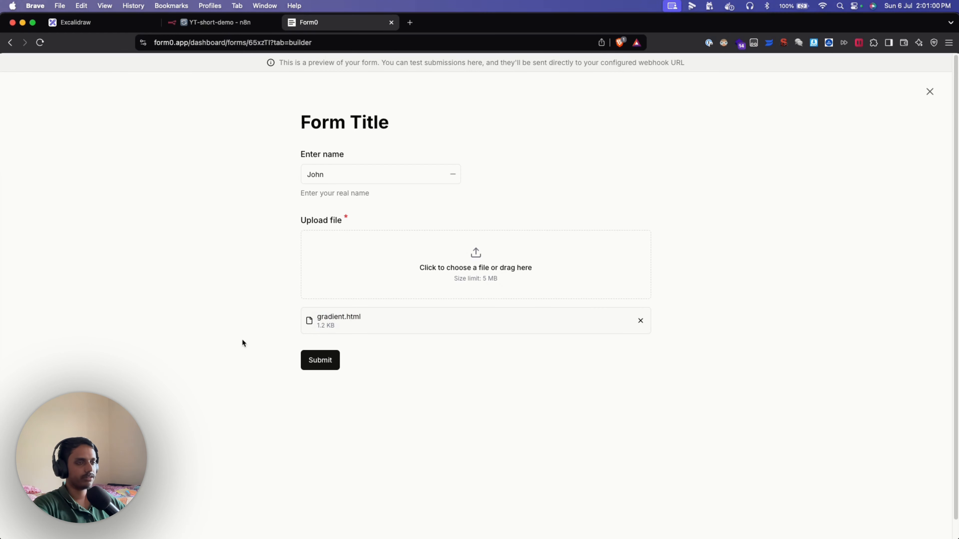
Submit the test entry and close the form preview
{"action": "left_click", "coordinate": [334, 370]}
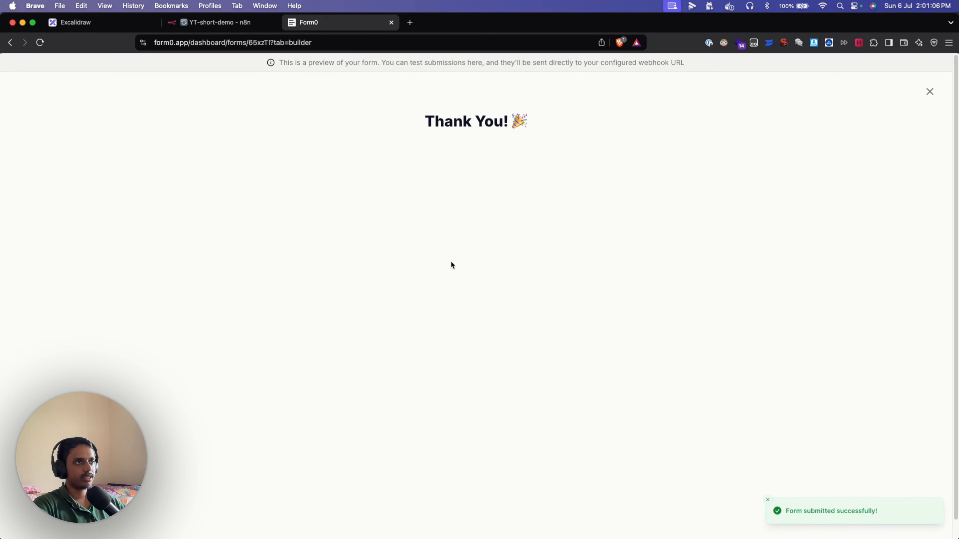
{"action": "left_click_drag", "start_coordinate": [431, 131], "coordinate": [596, 123]}
{"action": "left_click", "coordinate": [597, 127]}
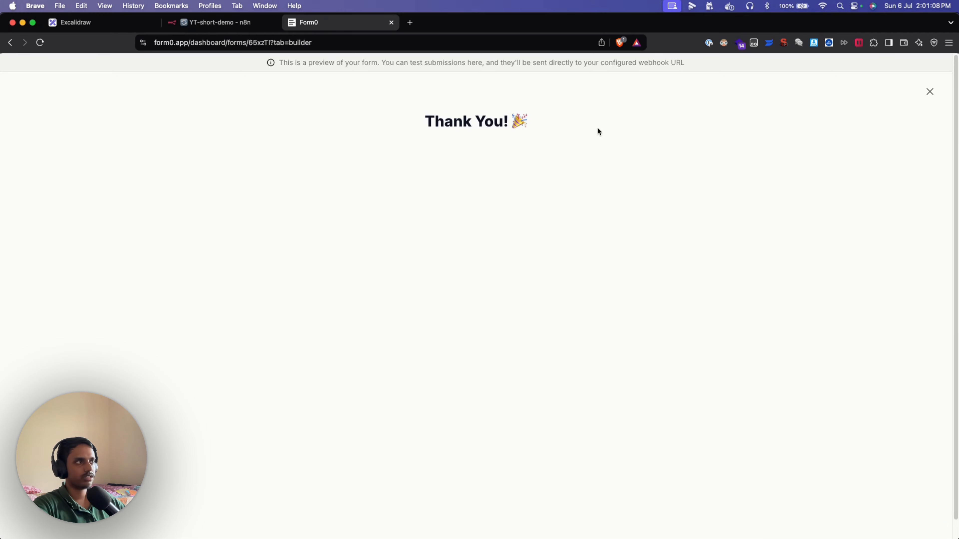
{"action": "left_click", "coordinate": [929, 90]}
Switch to n8n and inspect the Webhook node's output in the workflow's latest execution
{"action": "left_click", "coordinate": [218, 23]}
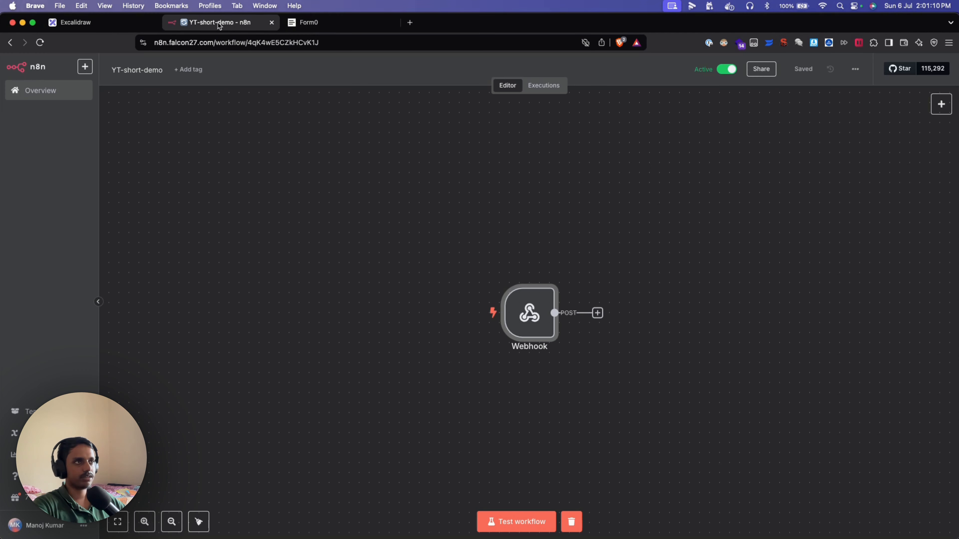
{"action": "left_click", "coordinate": [548, 90]}
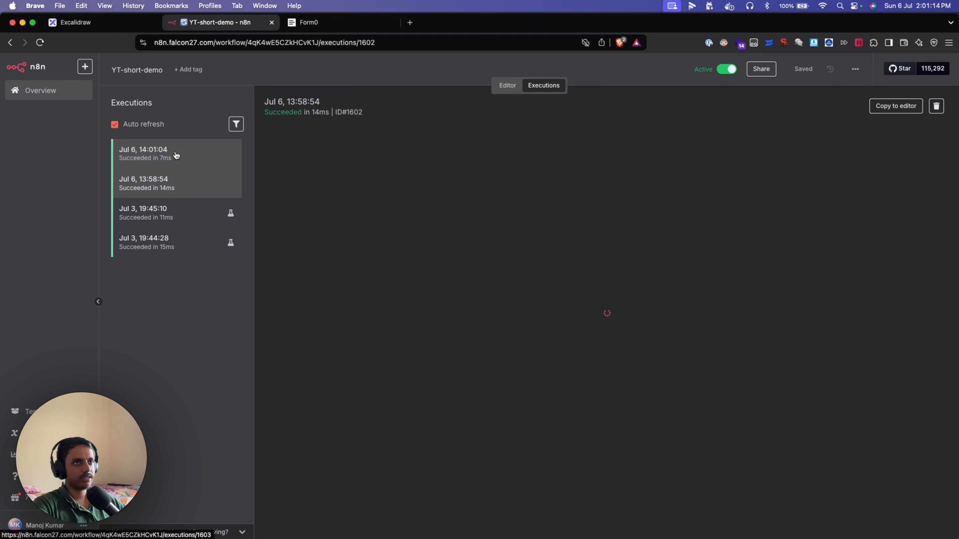
{"action": "left_click", "coordinate": [176, 155]}
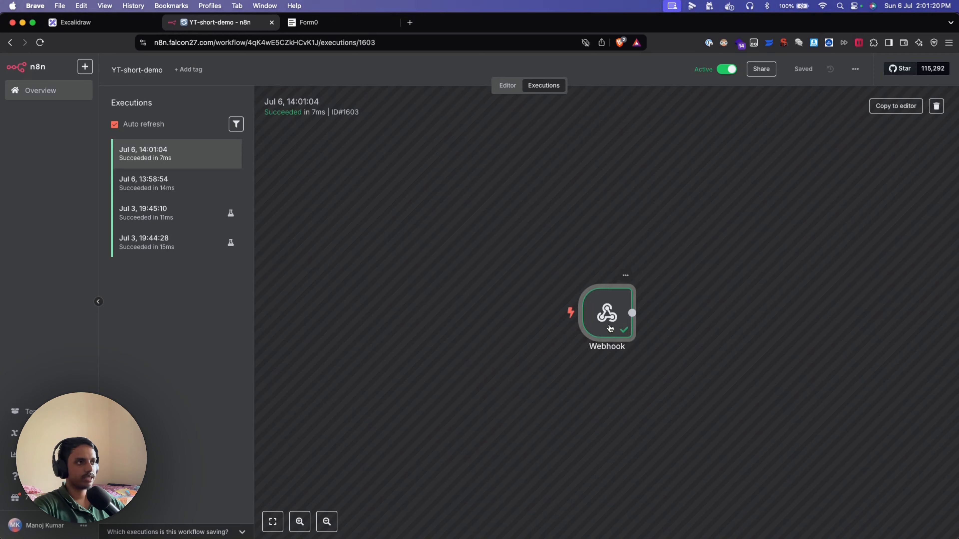
{"action": "double_click", "coordinate": [610, 327]}
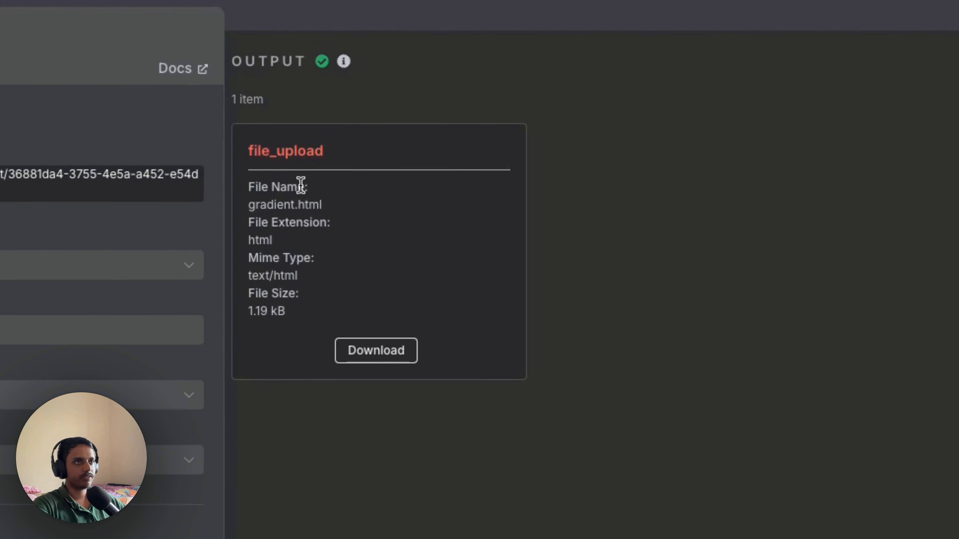
Examine the uploaded file's name and the file_upload key in the Webhook node's binary output
{"action": "left_click_drag", "start_coordinate": [249, 208], "coordinate": [337, 215]}
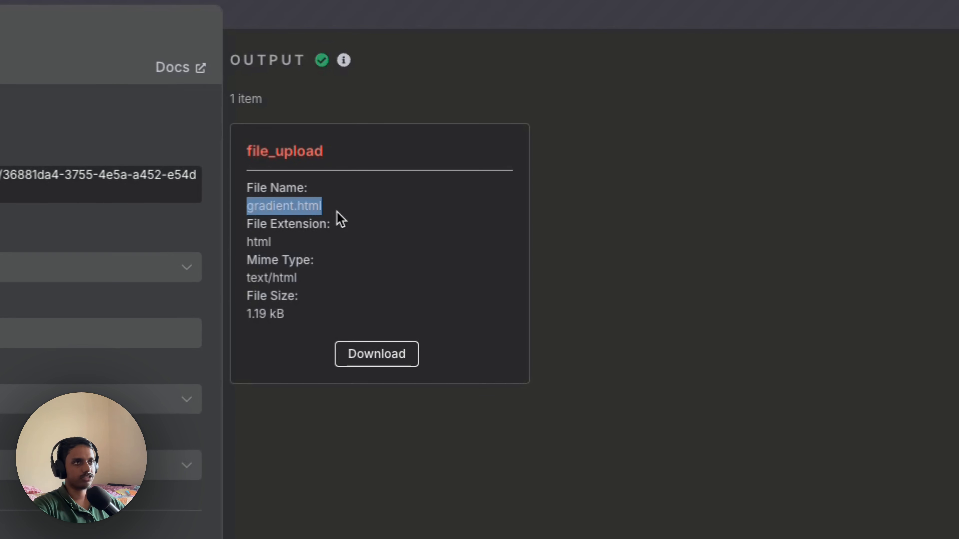
{"action": "left_click", "coordinate": [394, 216]}
{"action": "left_click_drag", "start_coordinate": [325, 153], "coordinate": [248, 155]}
{"action": "left_click", "coordinate": [356, 154]}
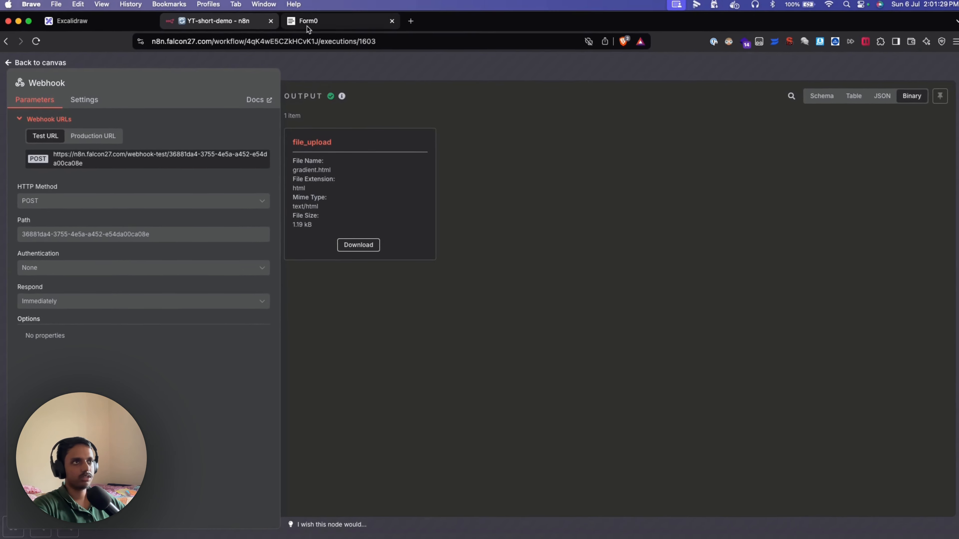
Switch to Form0 and check the webhook key in the Upload file field's settings
{"action": "left_click", "coordinate": [307, 26]}
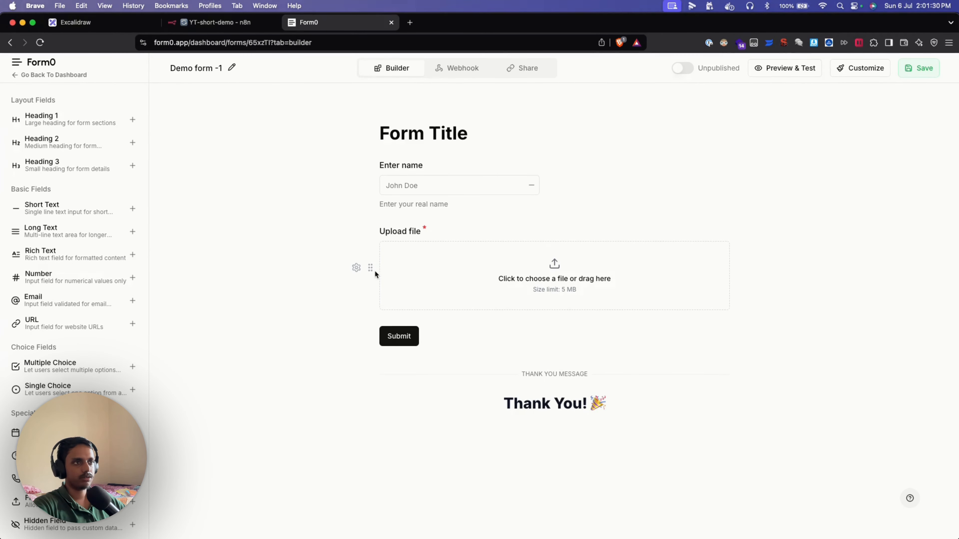
{"action": "left_click", "coordinate": [355, 268]}
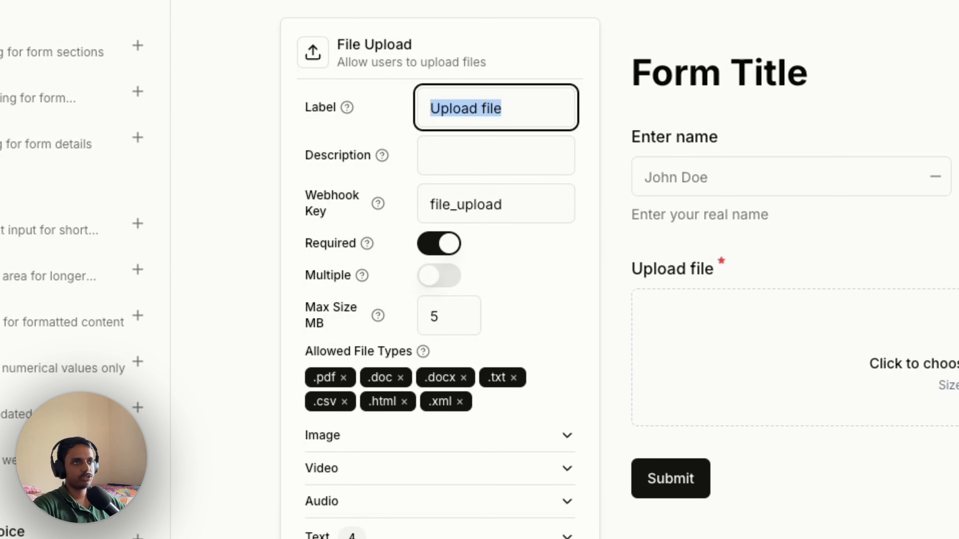
{"action": "left_click", "coordinate": [462, 482]}
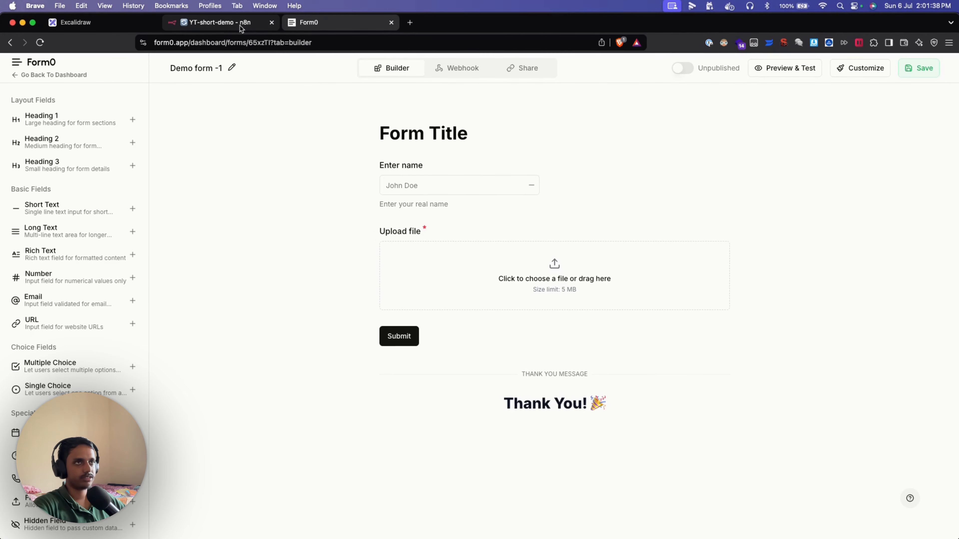
Switch to n8n and examine the name entry in the body of the Webhook node's JSON output
{"action": "left_click", "coordinate": [239, 26]}
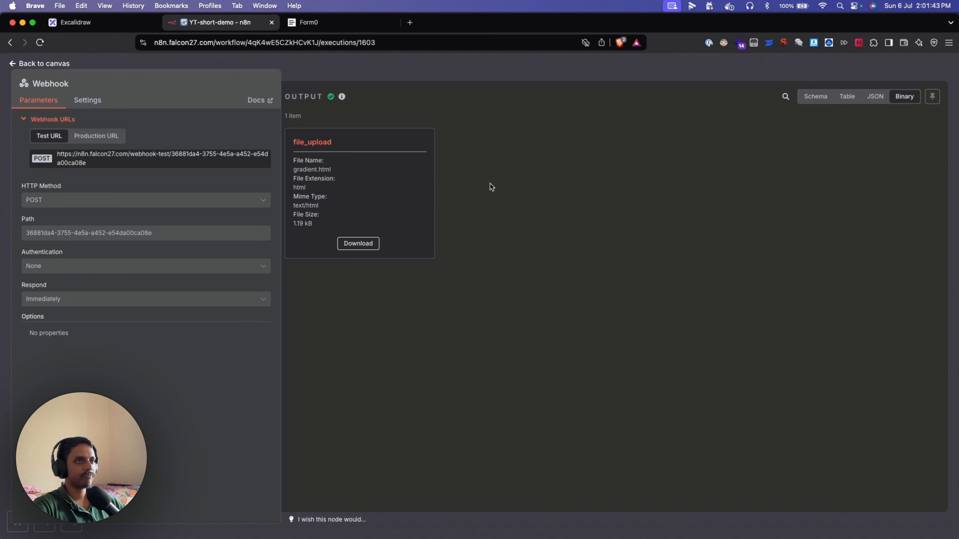
{"action": "left_click", "coordinate": [877, 98]}
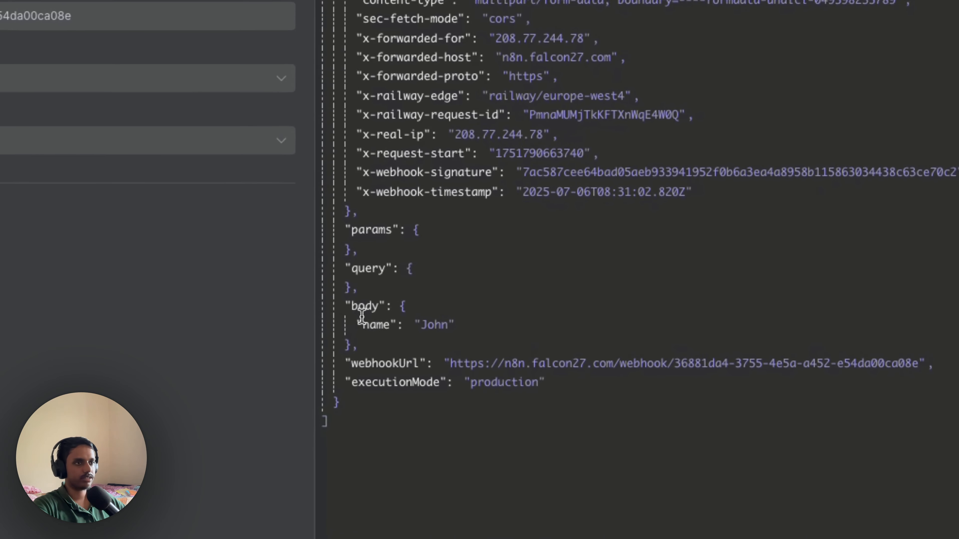
{"action": "left_click_drag", "start_coordinate": [370, 315], "coordinate": [398, 316]}
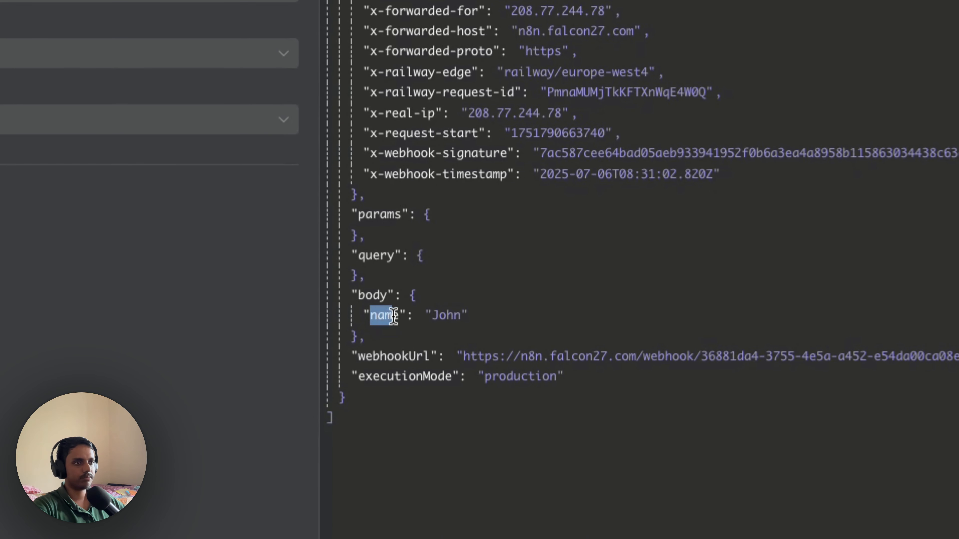
{"action": "double_click", "coordinate": [429, 316]}
{"action": "double_click", "coordinate": [385, 315]}
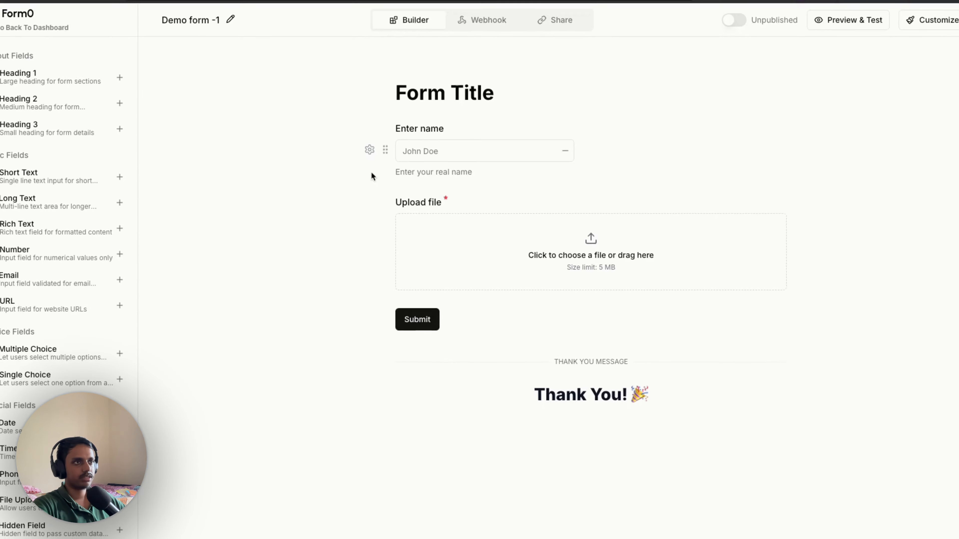
In the Form0 builder, set the Enter name field's webhook key to name_sample
{"action": "left_click", "coordinate": [369, 149]}
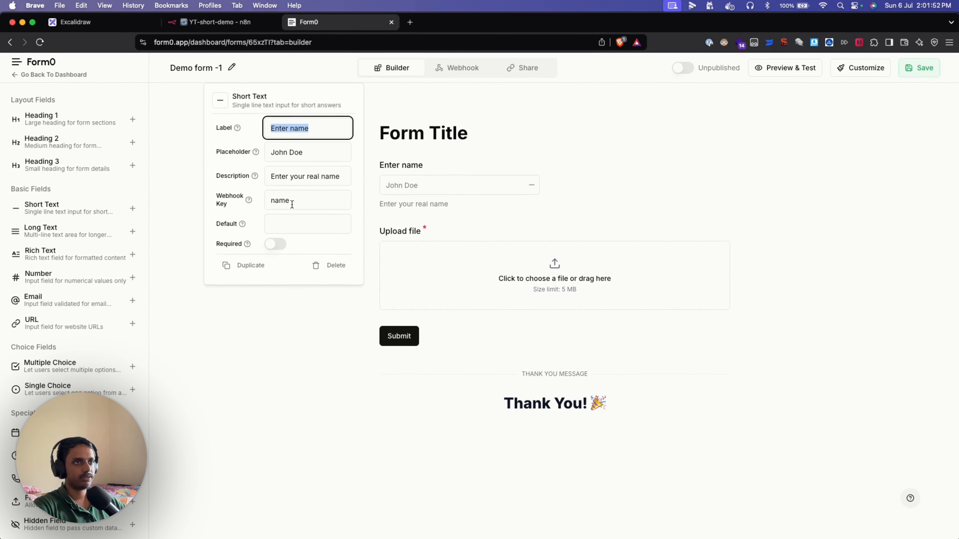
{"action": "left_click", "coordinate": [311, 171]}
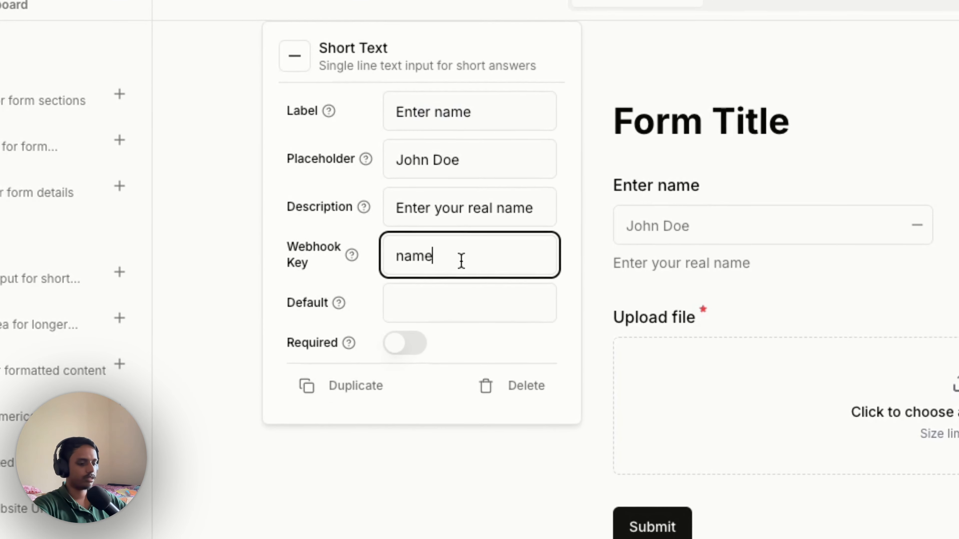
{"action": "type", "text": "_sample"}
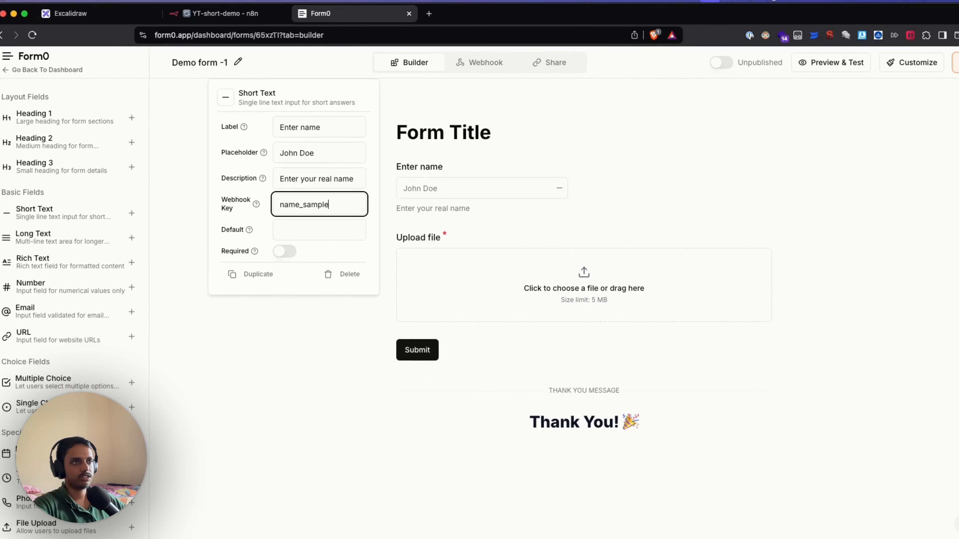
{"action": "left_click", "coordinate": [588, 203]}
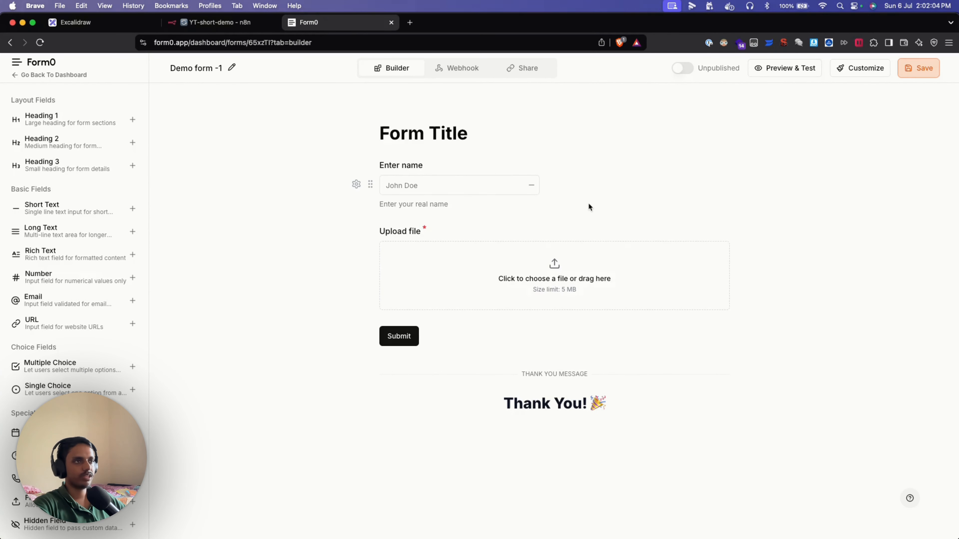
Switch to n8n and compare the Webhook node's binary output with the submitted name in its JSON output
{"action": "left_click", "coordinate": [202, 24]}
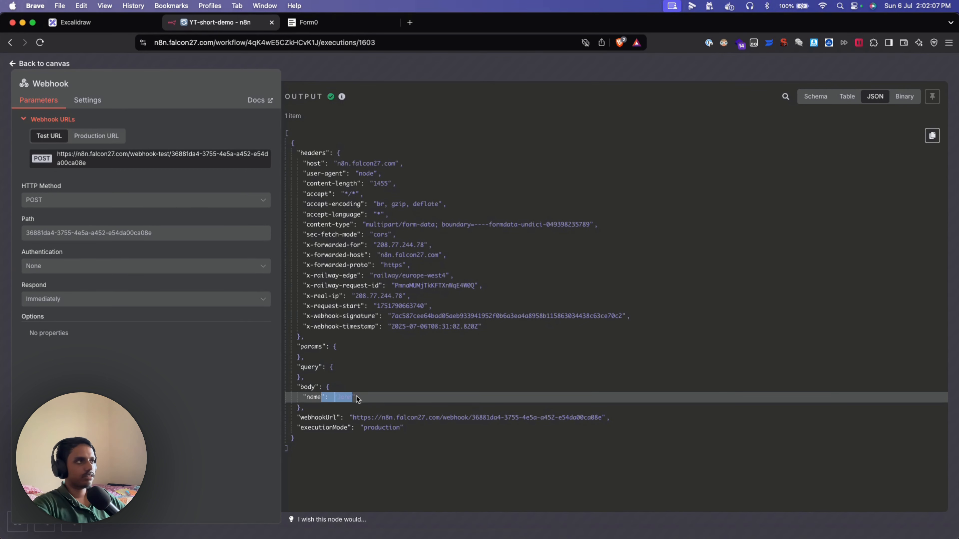
{"action": "left_click", "coordinate": [905, 99]}
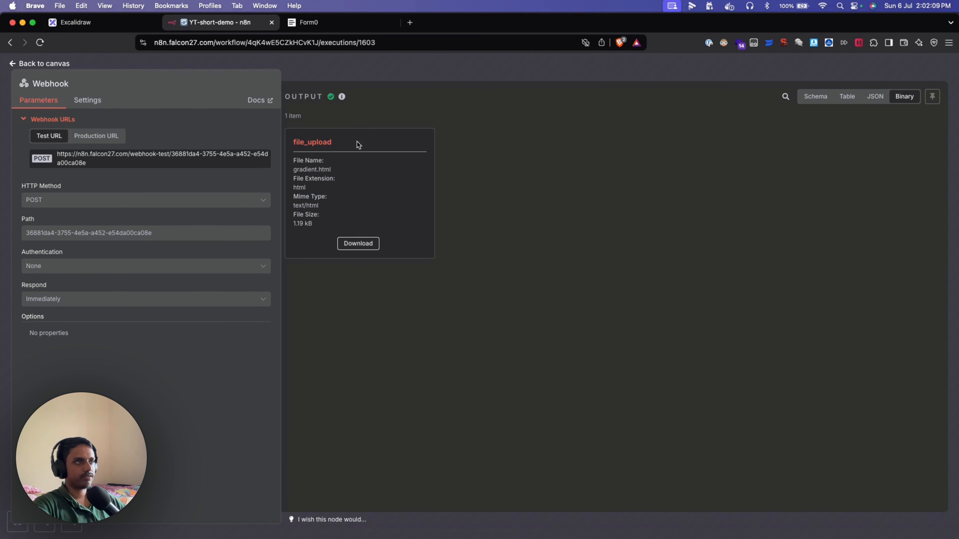
{"action": "left_click", "coordinate": [864, 99]}
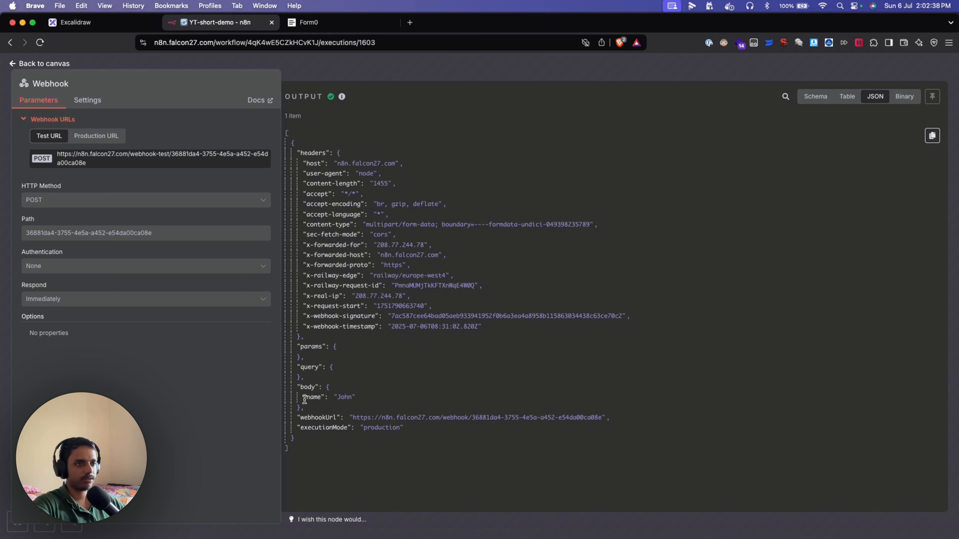
{"action": "left_click_drag", "start_coordinate": [306, 397], "coordinate": [370, 394]}
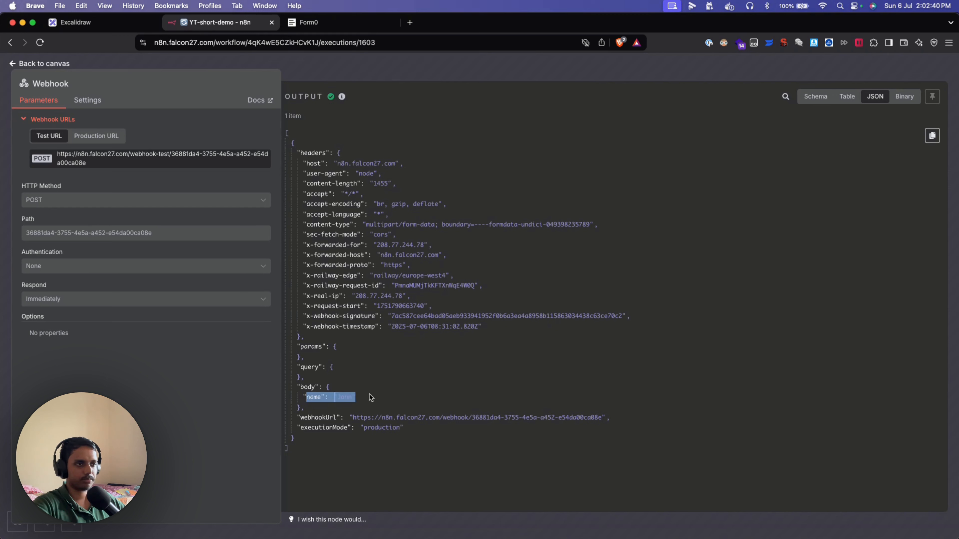
{"action": "left_click", "coordinate": [375, 393]}
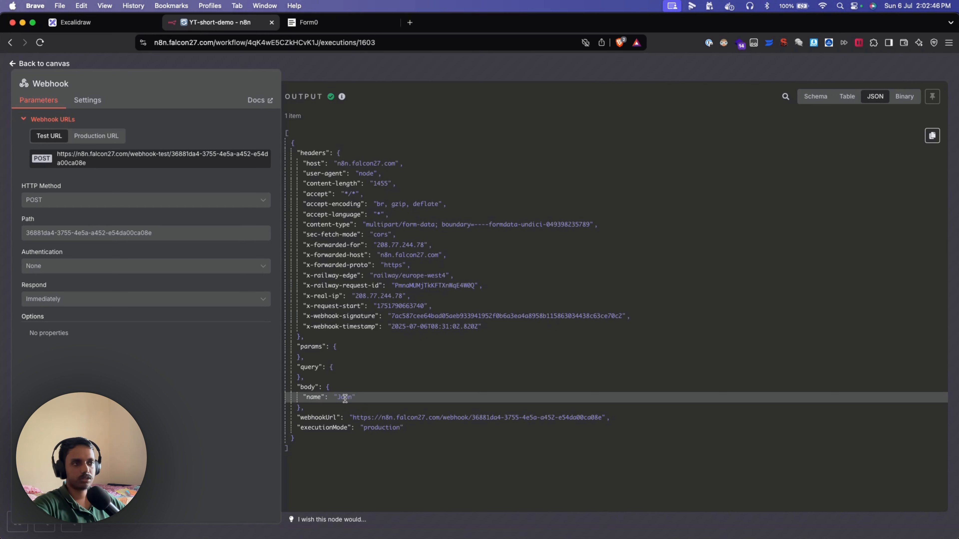
{"action": "left_click_drag", "start_coordinate": [334, 397], "coordinate": [361, 400]}
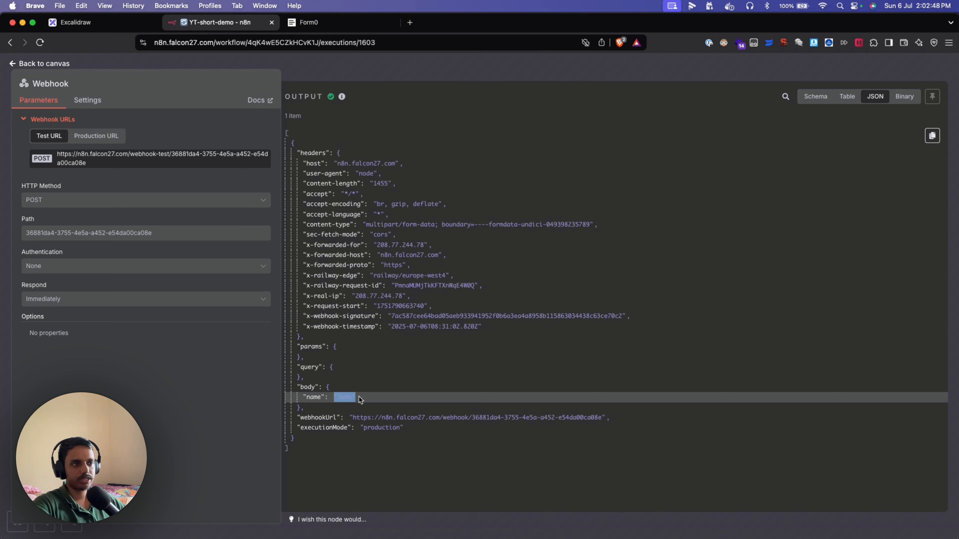
{"action": "left_click", "coordinate": [404, 397]}
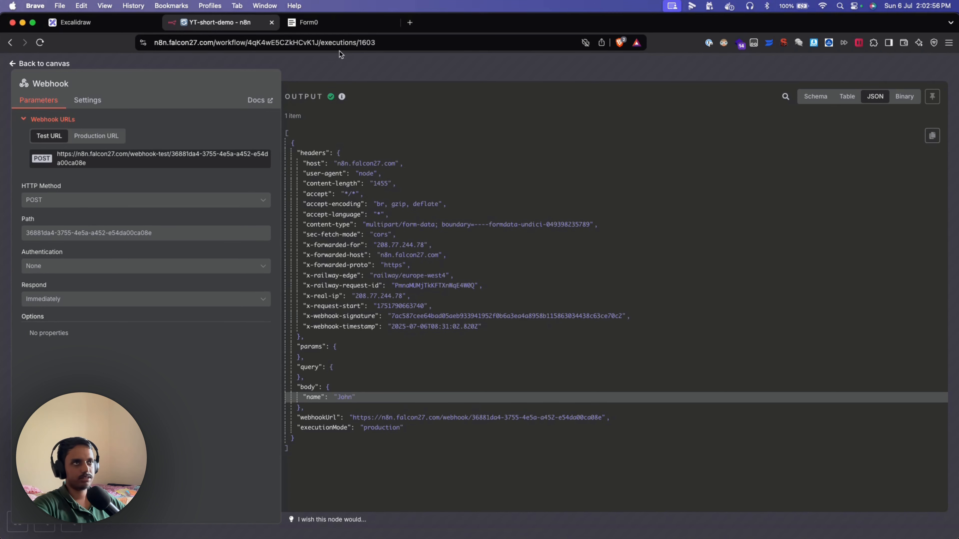
Switch to Form0 and review the webhook documentation on handling submissions and how form data is sent
{"action": "left_click", "coordinate": [338, 23]}
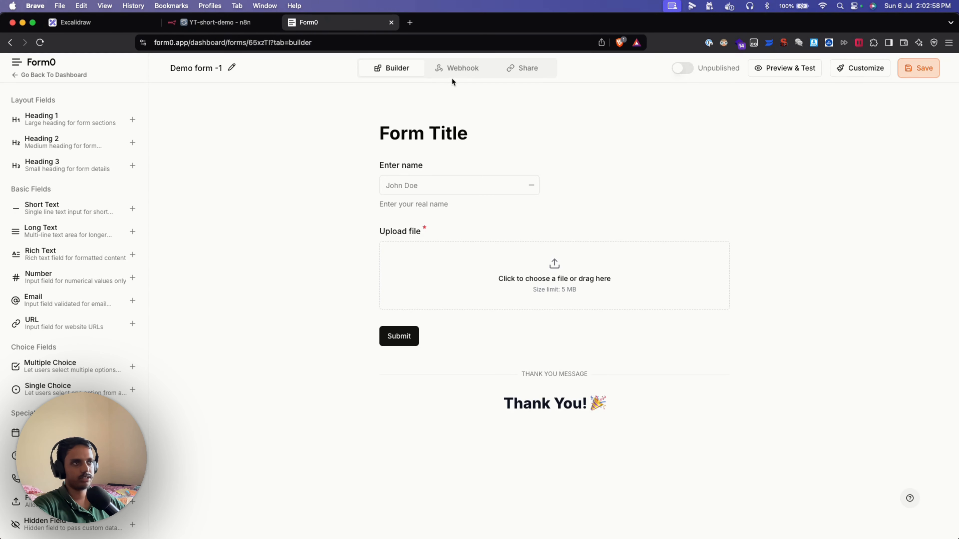
{"action": "left_click", "coordinate": [456, 72]}
{"action": "left_click", "coordinate": [632, 294]}
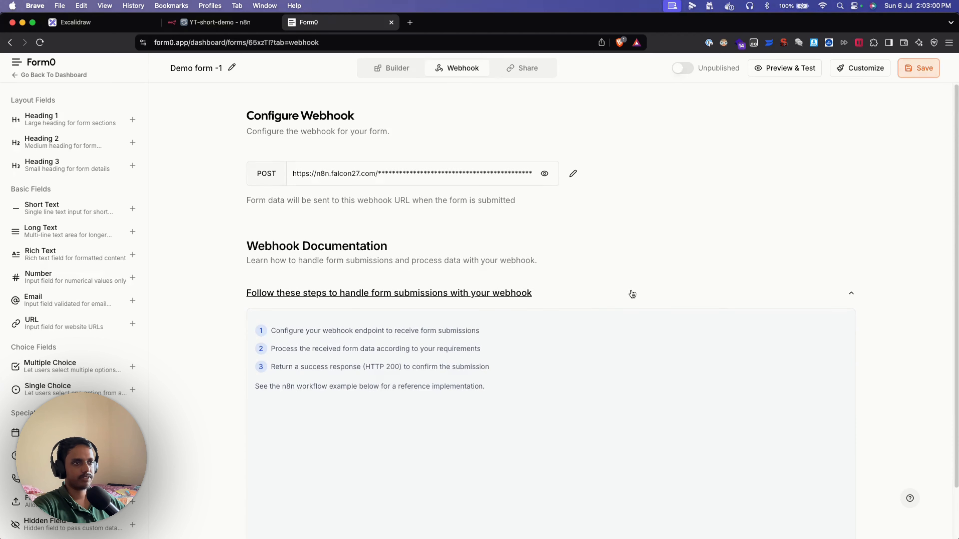
{"action": "scroll", "coordinate": [596, 363], "scroll_direction": "down", "scroll_amount": 3}
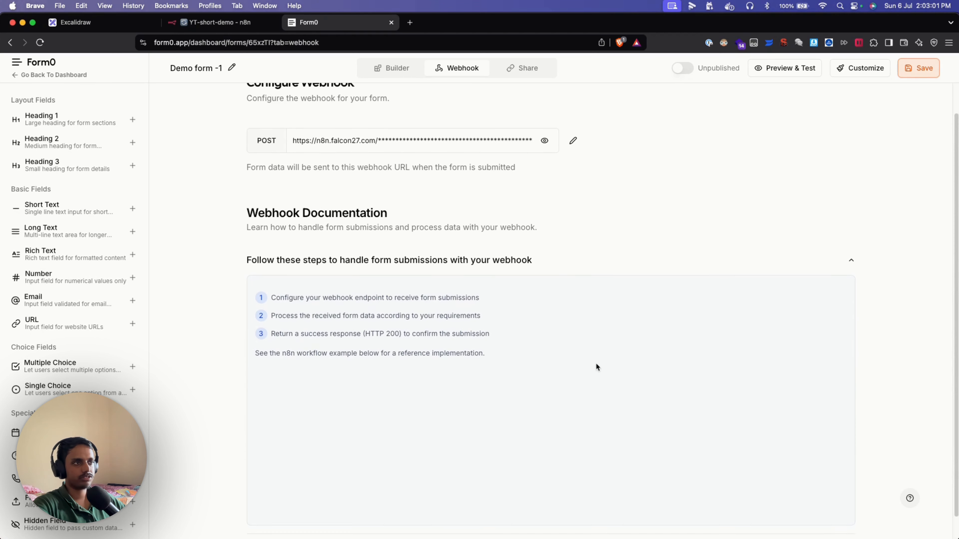
{"action": "left_click", "coordinate": [593, 241]}
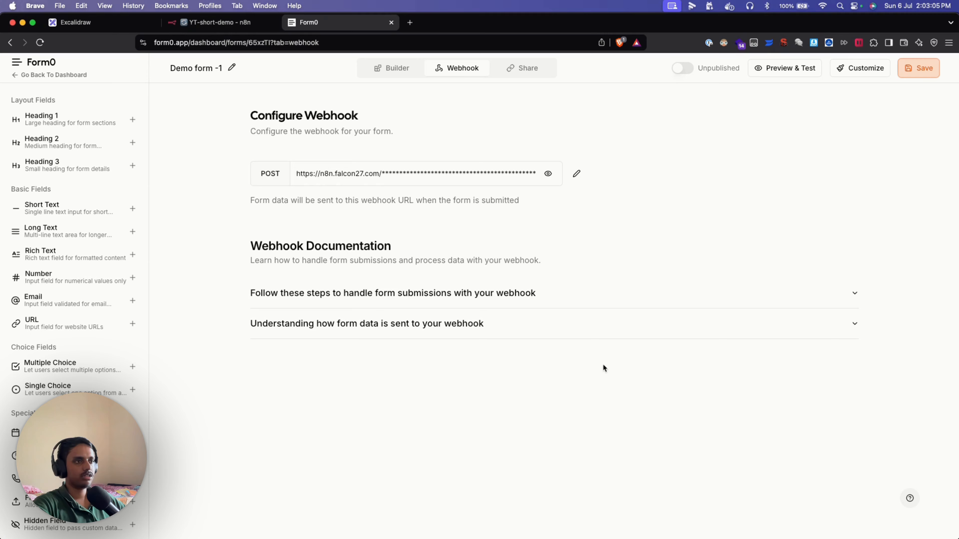
{"action": "left_click", "coordinate": [572, 324]}
{"action": "scroll", "coordinate": [568, 388], "scroll_direction": "down", "scroll_amount": 5}
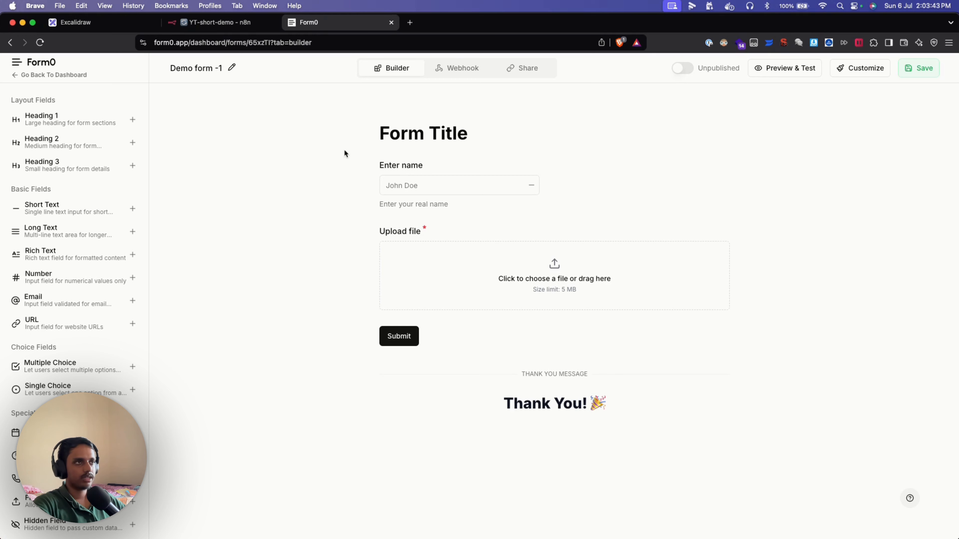
View the form's webhook configuration, then preview the form and close the preview without submitting
{"action": "left_click", "coordinate": [458, 74]}
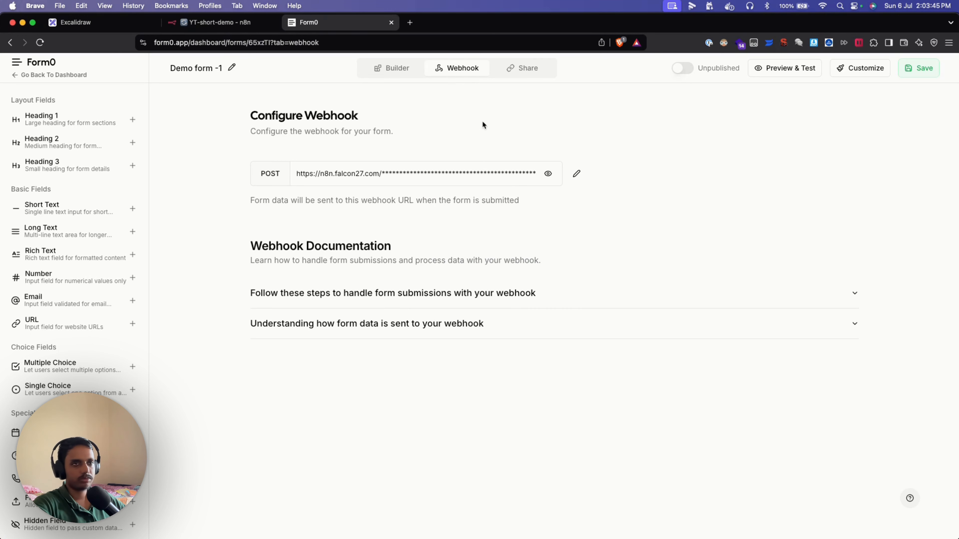
{"action": "left_click", "coordinate": [791, 71]}
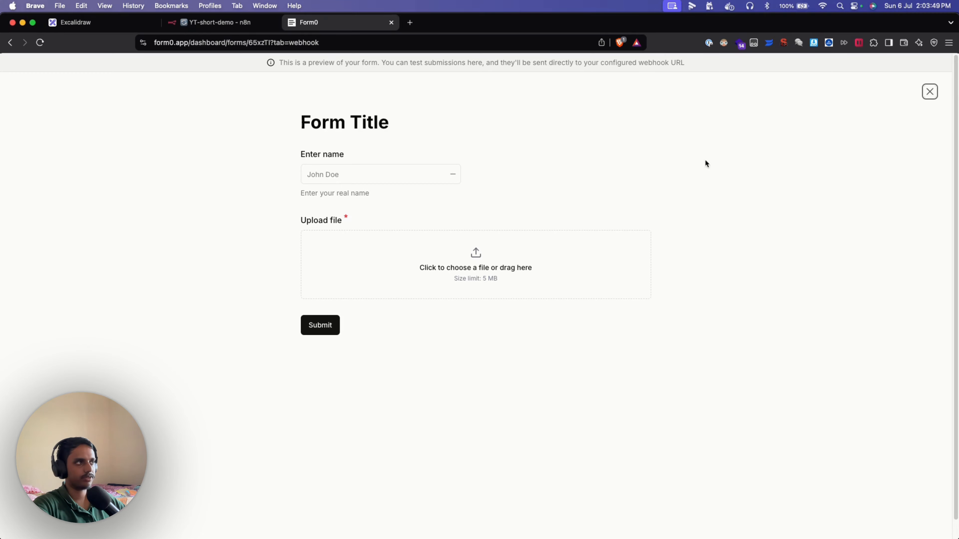
{"action": "left_click", "coordinate": [925, 98]}
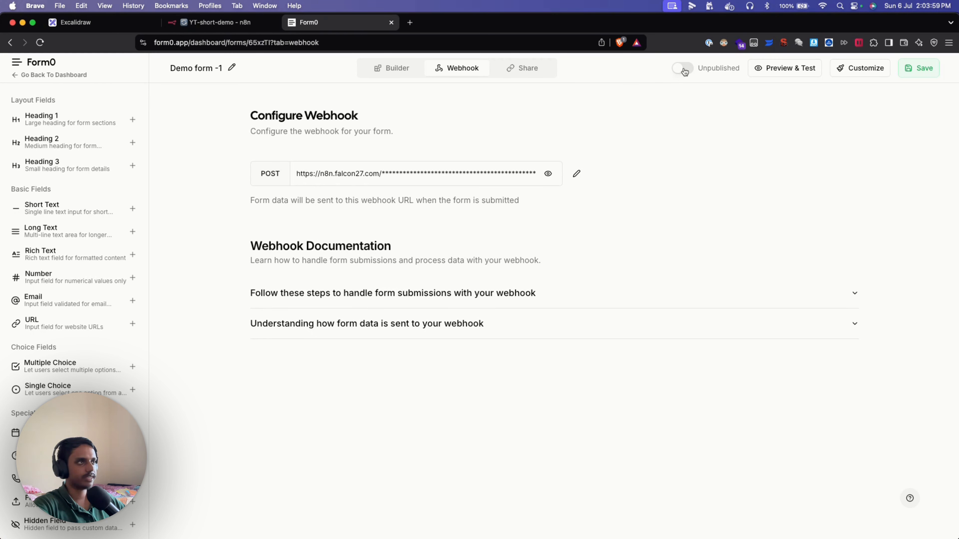
Copy the form's share link, open it in a new browser tab and read the page
{"action": "left_click", "coordinate": [530, 69]}
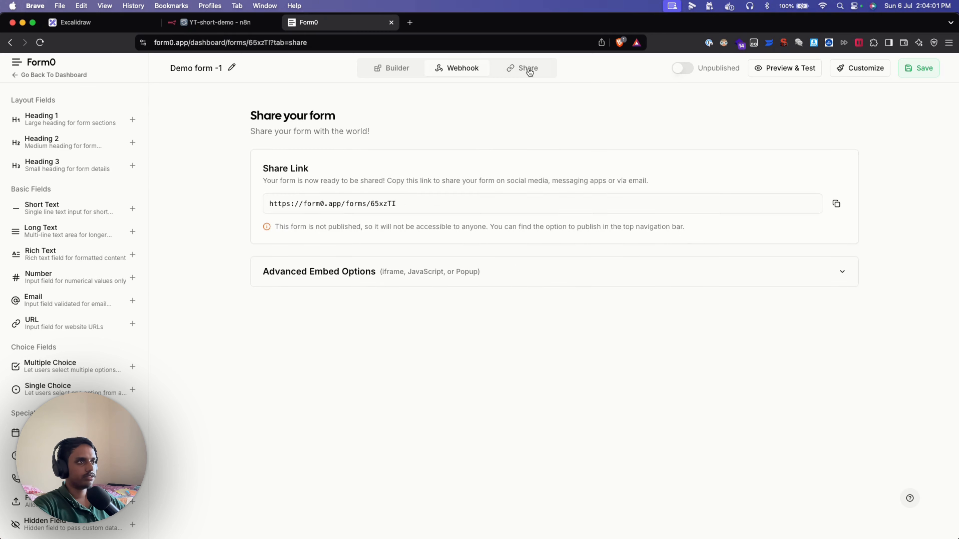
{"action": "left_click", "coordinate": [837, 204]}
{"action": "left_click", "coordinate": [410, 23]}
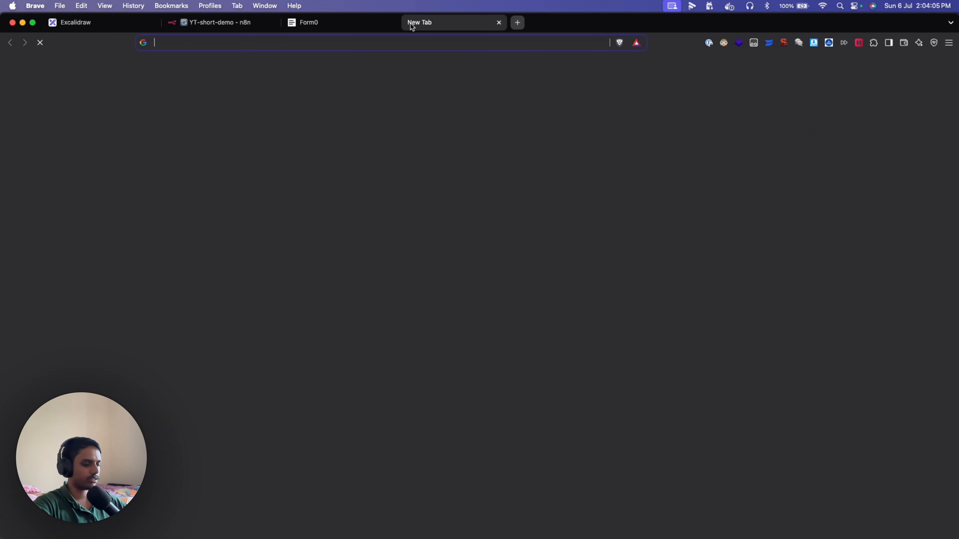
{"action": "key", "text": "super+v"}
{"action": "key", "text": "Return"}
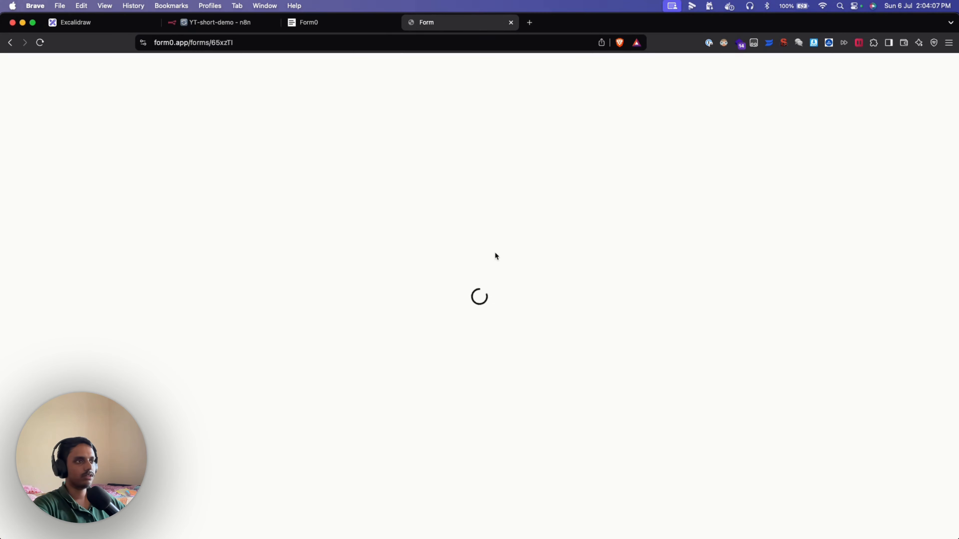
{"action": "left_click_drag", "start_coordinate": [419, 289], "coordinate": [577, 299]}
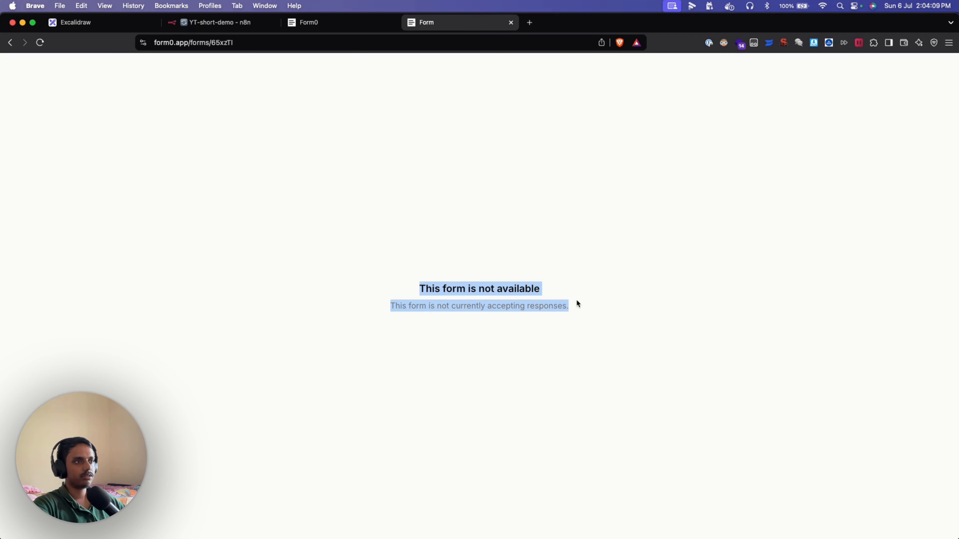
{"action": "left_click", "coordinate": [456, 129]}
Return to the form's sharing page in Form0 and publish Demo form -1, confirming the publication
{"action": "left_click", "coordinate": [322, 24]}
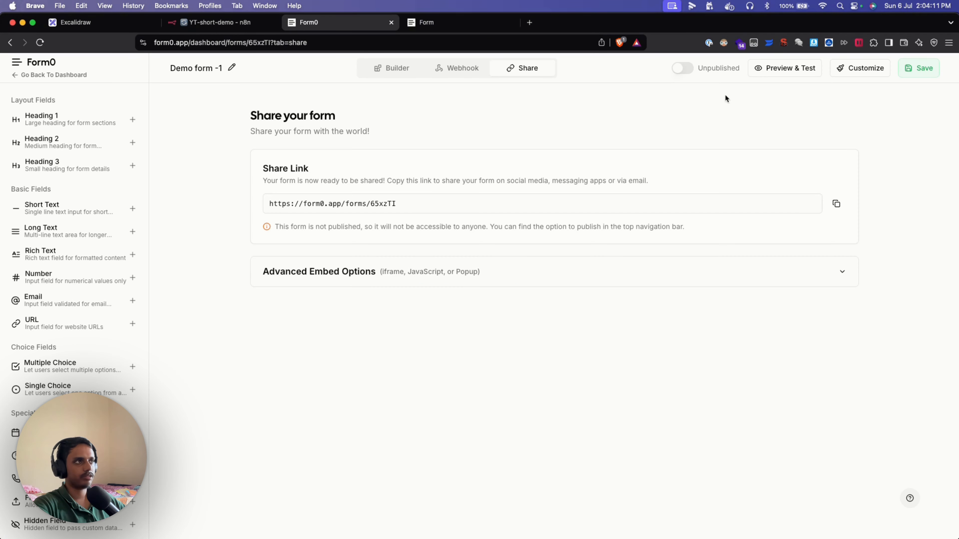
{"action": "left_click", "coordinate": [682, 68]}
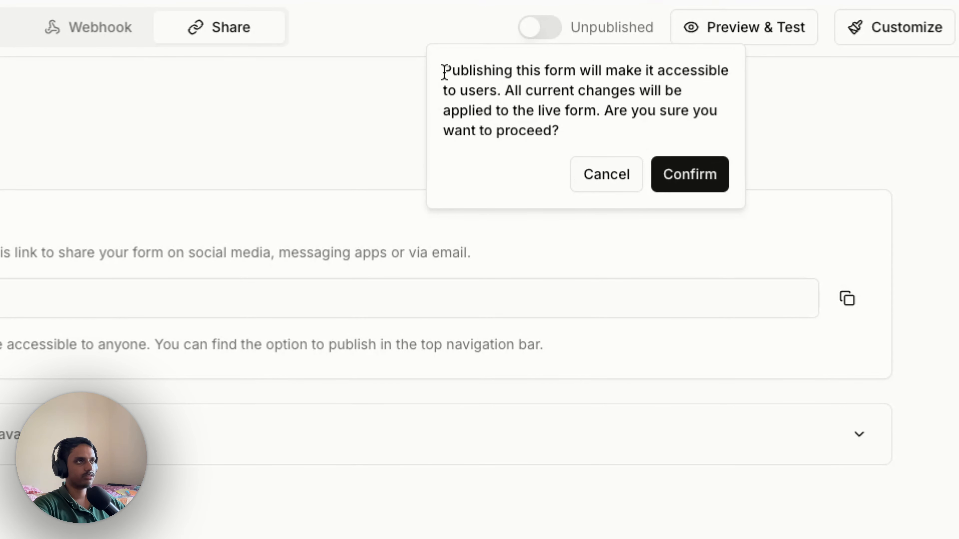
{"action": "left_click_drag", "start_coordinate": [445, 72], "coordinate": [567, 140]}
{"action": "left_click", "coordinate": [657, 146]}
{"action": "left_click", "coordinate": [695, 174]}
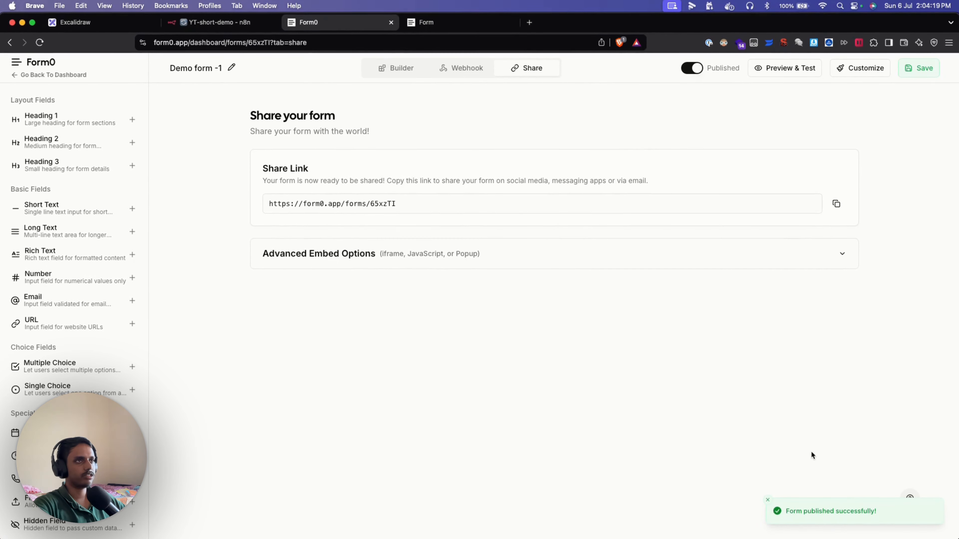
View the published form at its share link in the Form tab and return to the Form0 sharing page
{"action": "left_click", "coordinate": [467, 24]}
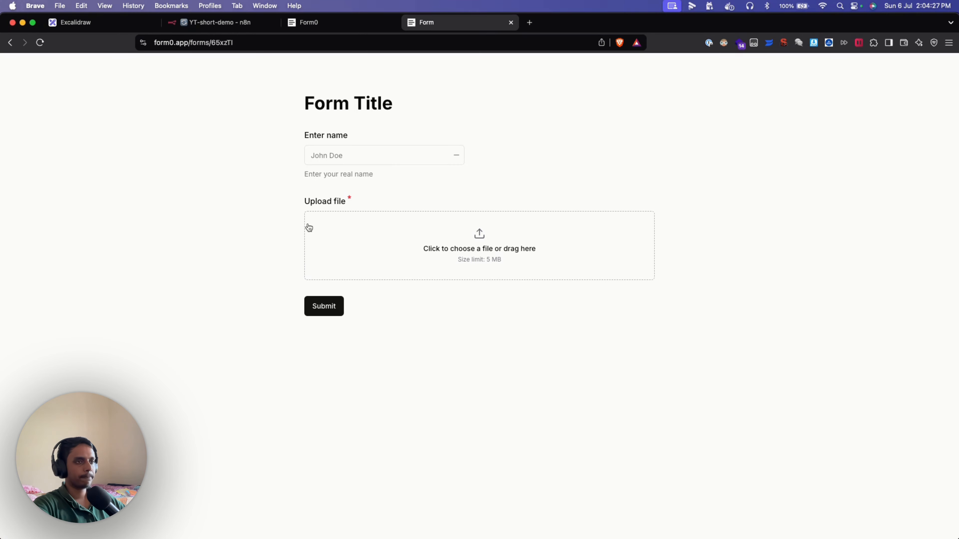
{"action": "left_click", "coordinate": [232, 44]}
{"action": "left_click", "coordinate": [312, 17]}
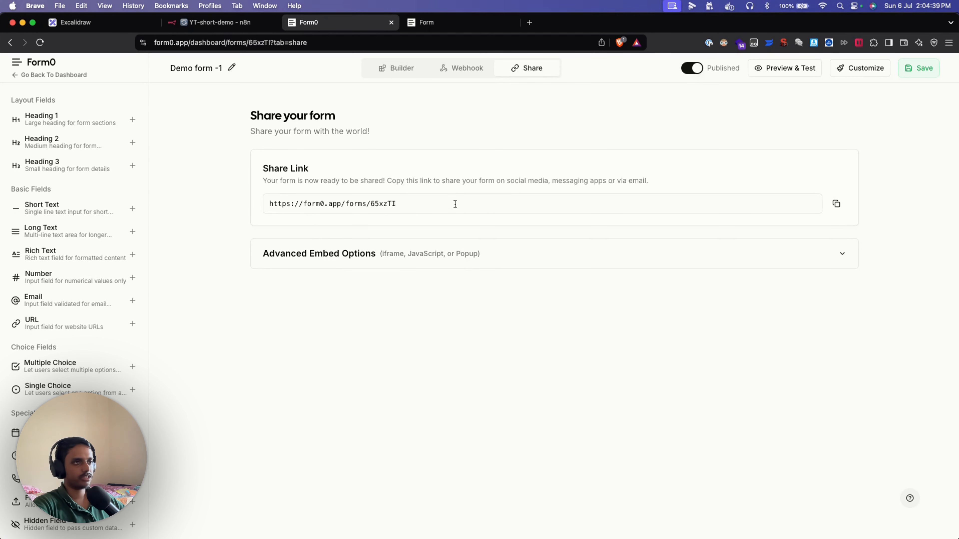
Expand the advanced embed options and copy the full iframe embed code for the form
{"action": "left_click", "coordinate": [545, 261]}
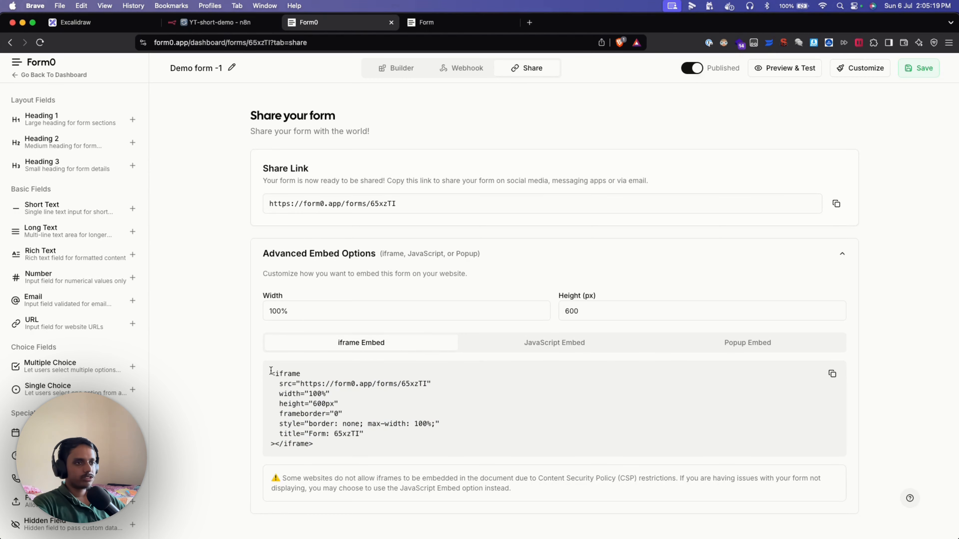
{"action": "left_click_drag", "start_coordinate": [270, 372], "coordinate": [325, 444]}
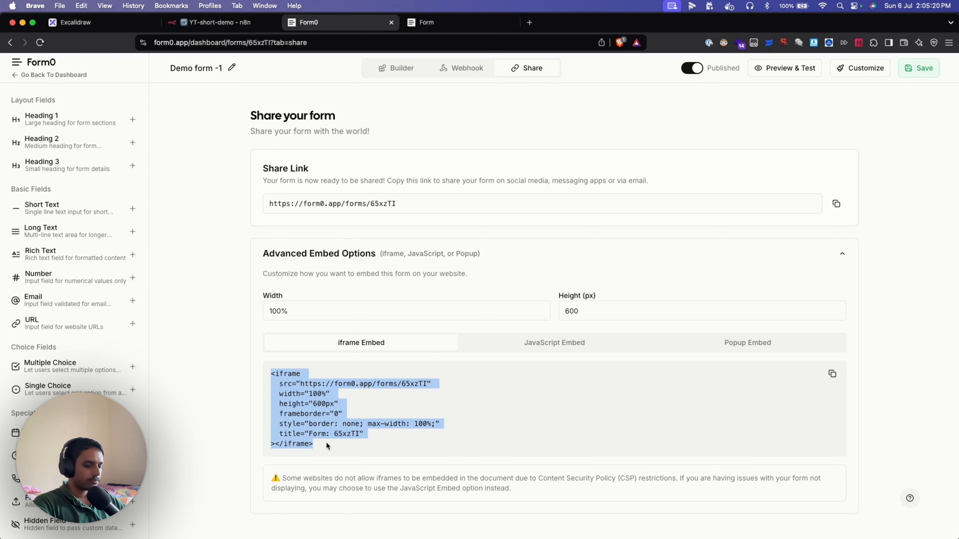
{"action": "left_click_drag", "start_coordinate": [325, 444], "coordinate": [326, 446]}
{"action": "key", "text": "super+c"}
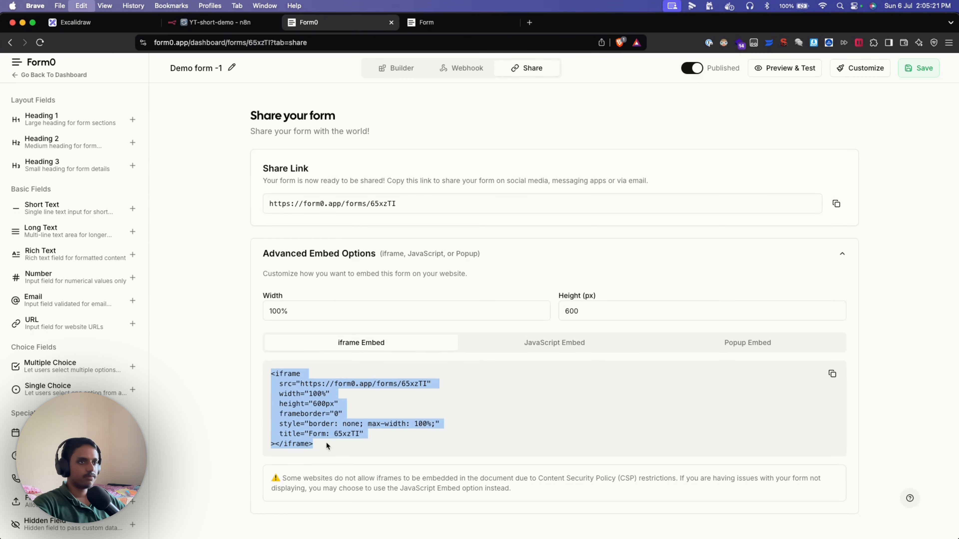
Switch to VS Code, replace the commented-out n8nchatui-inpage block below Explore Listings in n8n bot TEST.html with the copied iframe code, and save
{"action": "key", "text": "ctrl+Up"}
{"action": "left_click", "coordinate": [321, 258]}
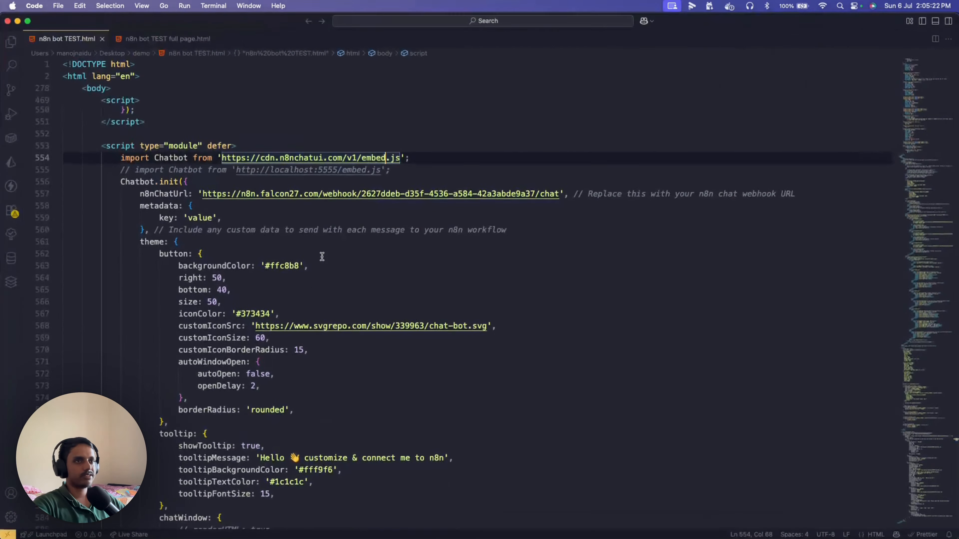
{"action": "scroll", "coordinate": [317, 264], "scroll_direction": "down", "scroll_amount": 3}
{"action": "scroll", "coordinate": [313, 268], "scroll_direction": "down", "scroll_amount": 5}
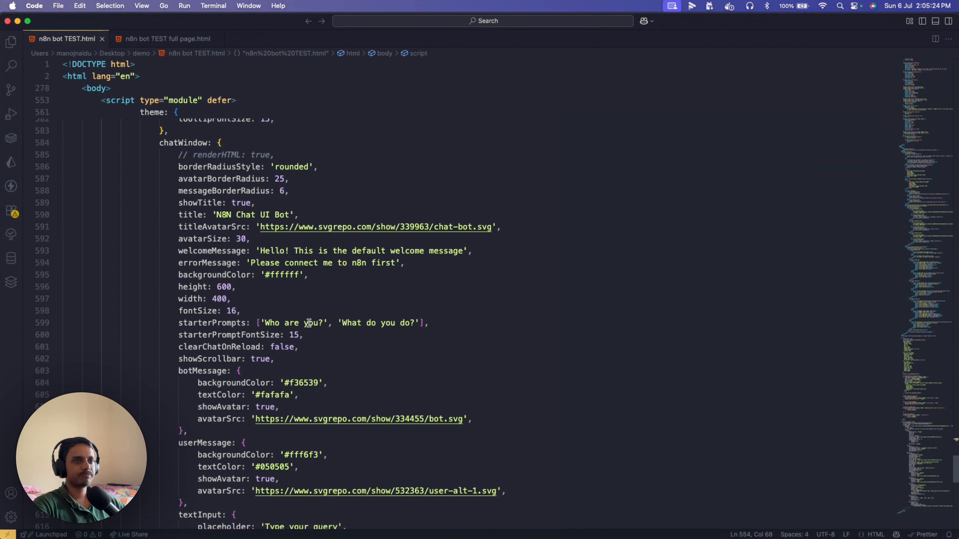
{"action": "scroll", "coordinate": [309, 323], "scroll_direction": "up", "scroll_amount": 15}
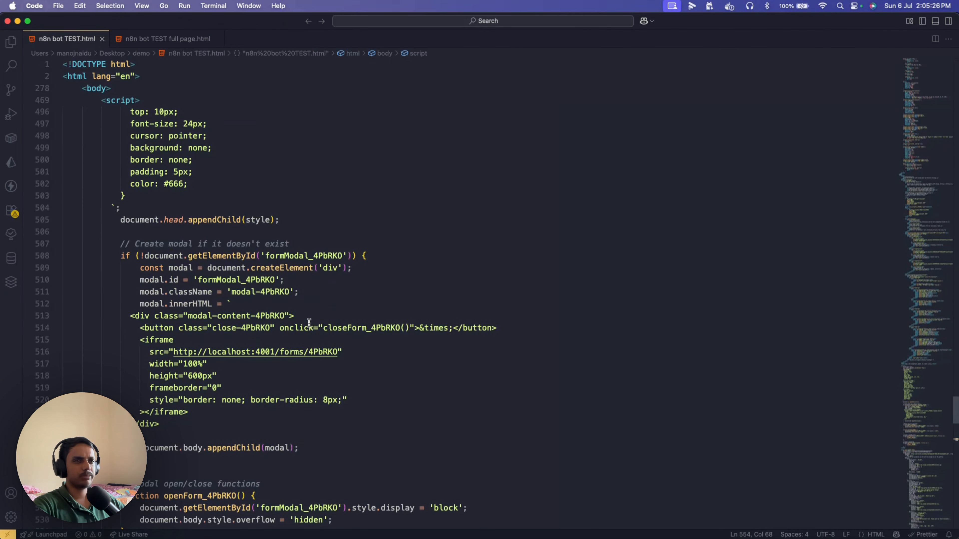
{"action": "scroll", "coordinate": [309, 324], "scroll_direction": "up", "scroll_amount": 15}
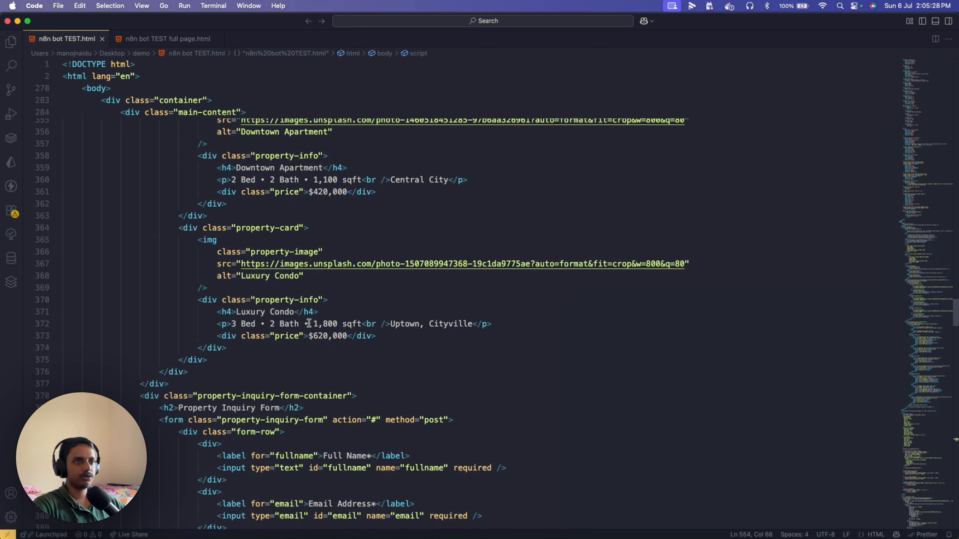
{"action": "scroll", "coordinate": [309, 323], "scroll_direction": "up", "scroll_amount": 10}
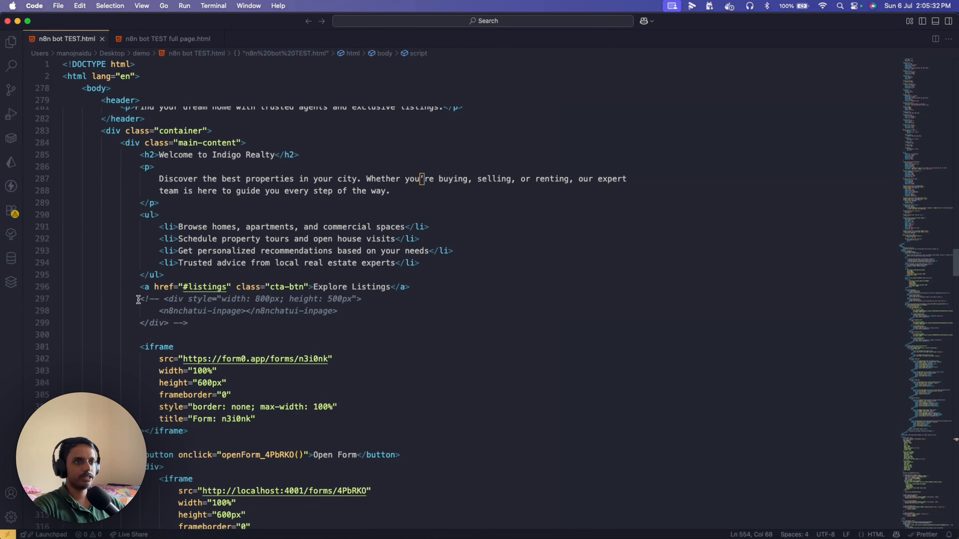
{"action": "left_click_drag", "start_coordinate": [139, 299], "coordinate": [183, 322]}
{"action": "key", "text": "super+v"}
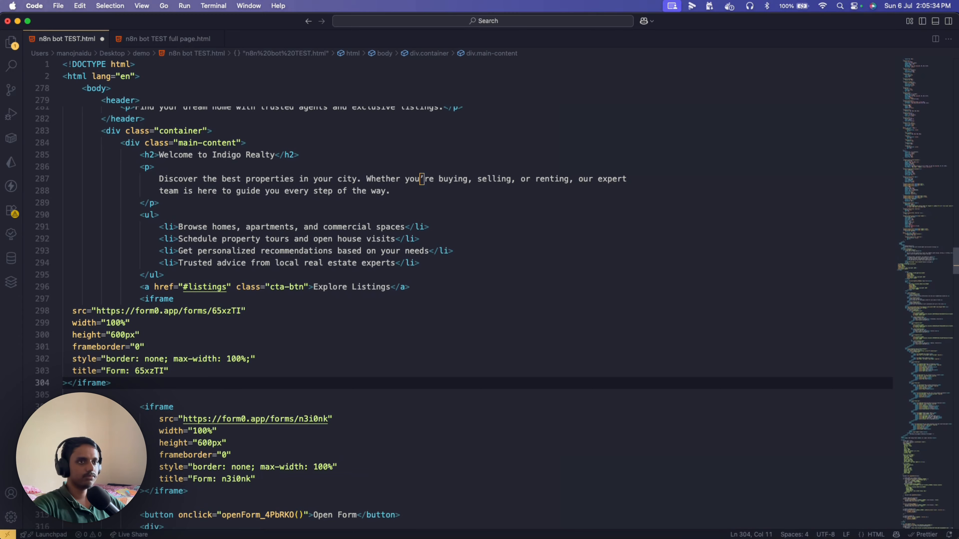
{"action": "key", "text": "super+s"}
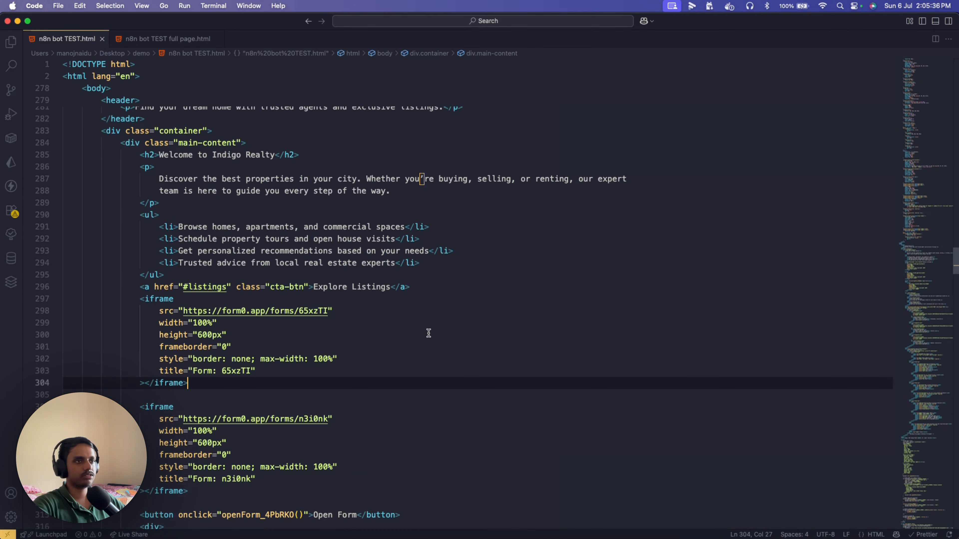
Open n8n bot TEST.html in a new Brave tab and view the form embedded in the Indigo Realty page
{"action": "key", "text": "ctrl+Up"}
{"action": "left_click", "coordinate": [324, 145]}
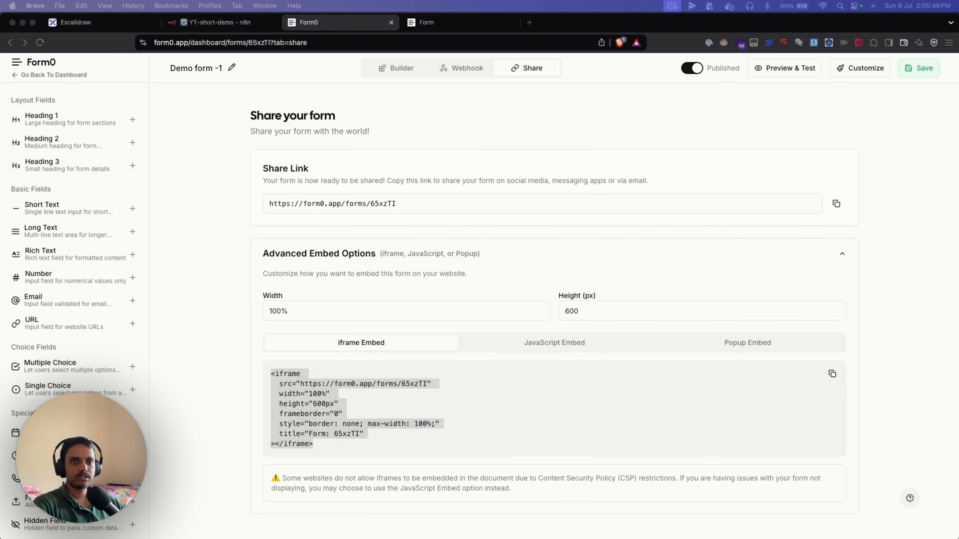
{"action": "left_click_drag", "start_coordinate": [958, 57], "coordinate": [508, 28]}
{"action": "scroll", "coordinate": [814, 241], "scroll_direction": "up", "scroll_amount": 2}
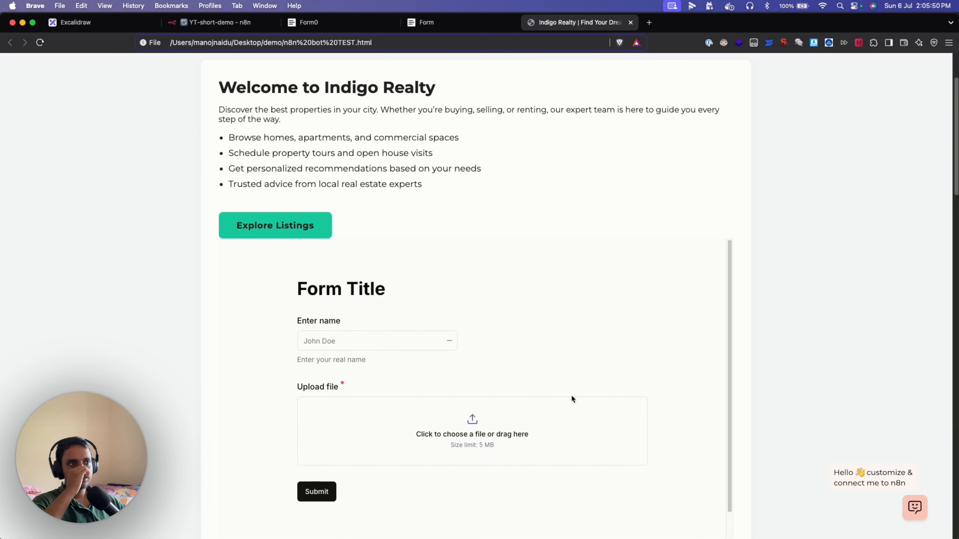
{"action": "scroll", "coordinate": [540, 388], "scroll_direction": "down", "scroll_amount": 3}
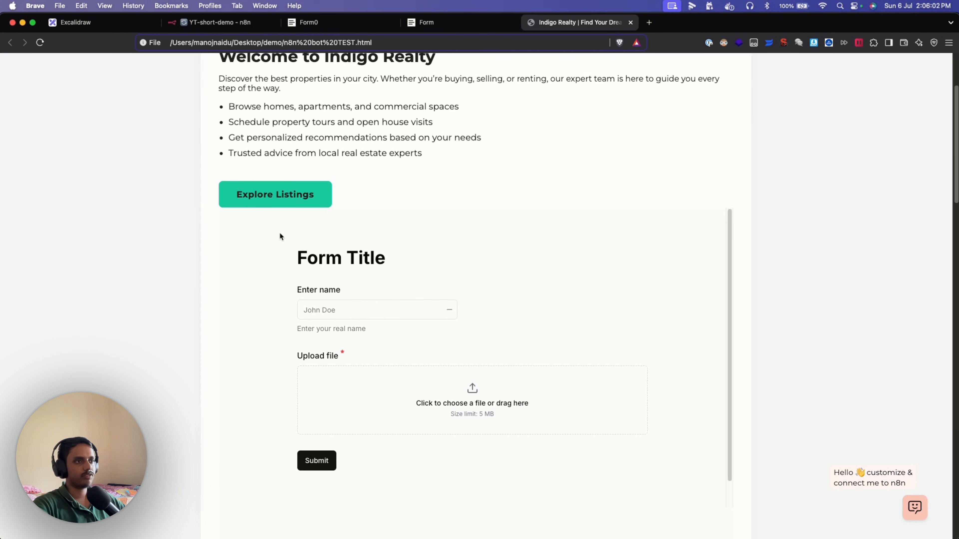
Fill the embedded form with the name evhjkrhkvhjk, attach gradient.html from the Desktop, and submit it
{"action": "left_click", "coordinate": [352, 309]}
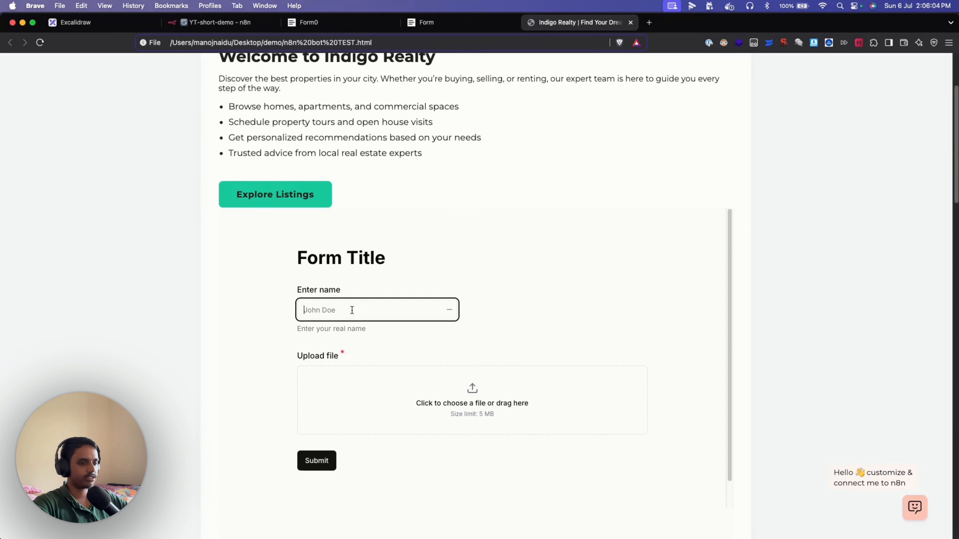
{"action": "type", "text": "evhjkrhkvhjk"}
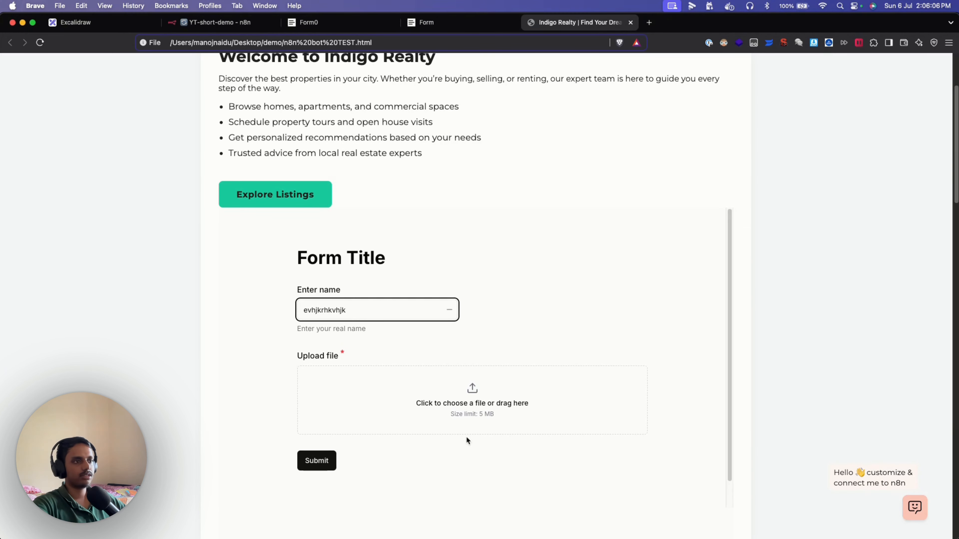
{"action": "left_click", "coordinate": [470, 403]}
{"action": "scroll", "coordinate": [346, 298], "scroll_direction": "down", "scroll_amount": 5}
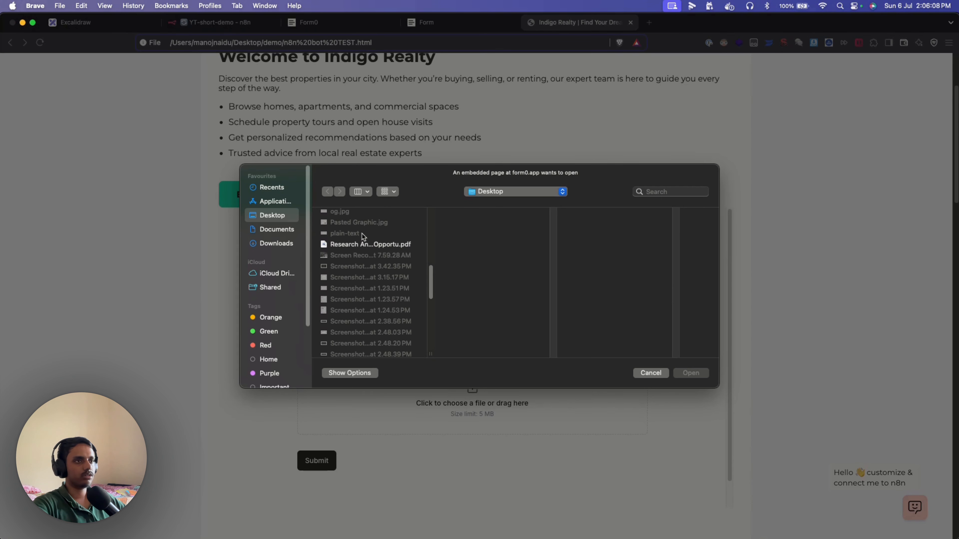
{"action": "scroll", "coordinate": [362, 236], "scroll_direction": "up", "scroll_amount": 10}
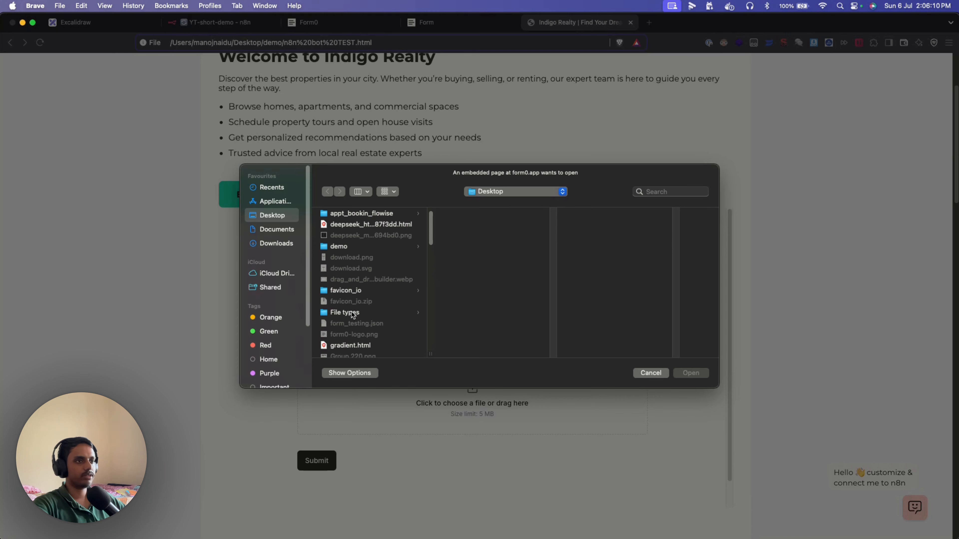
{"action": "left_click", "coordinate": [357, 344]}
{"action": "left_click", "coordinate": [684, 375]}
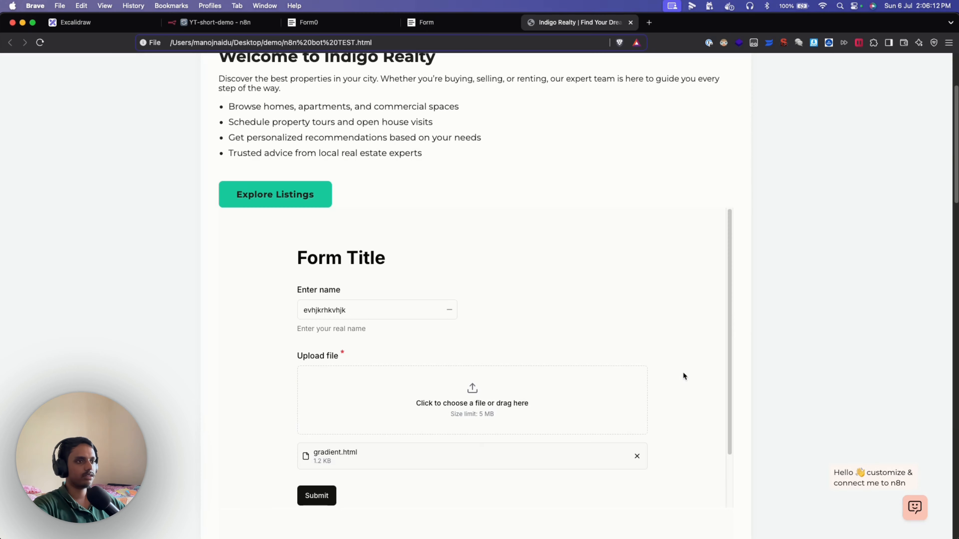
{"action": "scroll", "coordinate": [475, 434], "scroll_direction": "down", "scroll_amount": 2}
{"action": "left_click", "coordinate": [323, 439]}
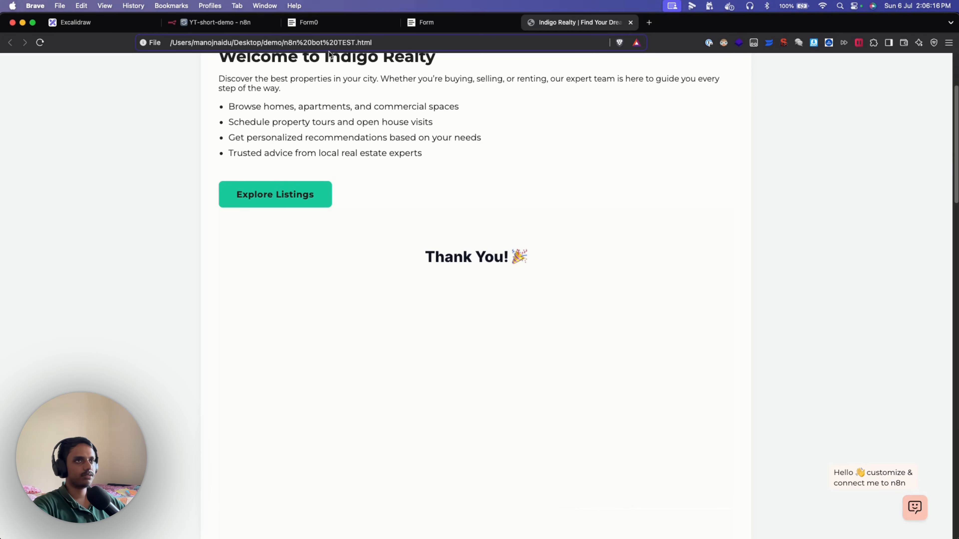
In n8n, open the latest YT-short-demo execution and inspect the Webhook node's file output and the name in its JSON body
{"action": "left_click", "coordinate": [236, 23]}
{"action": "key", "text": "Escape"}
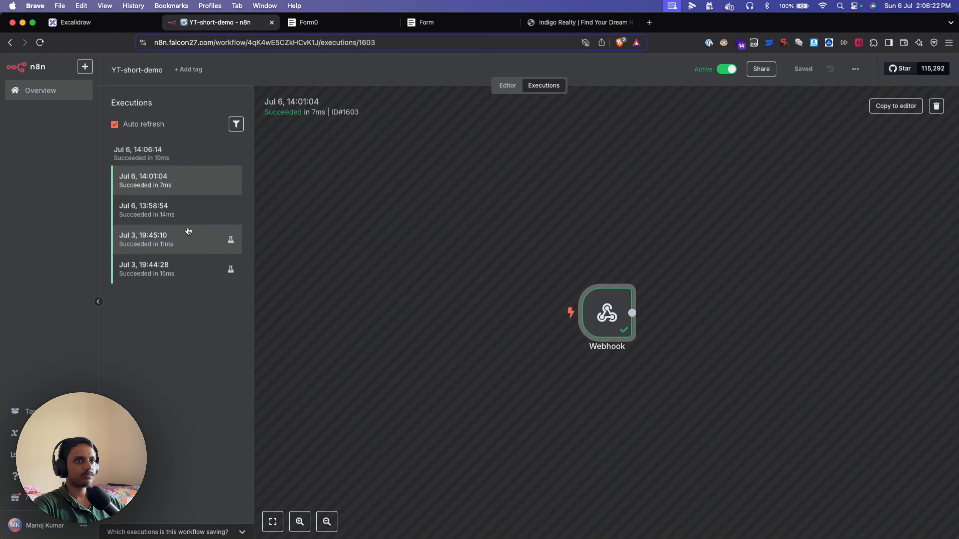
{"action": "left_click", "coordinate": [170, 162]}
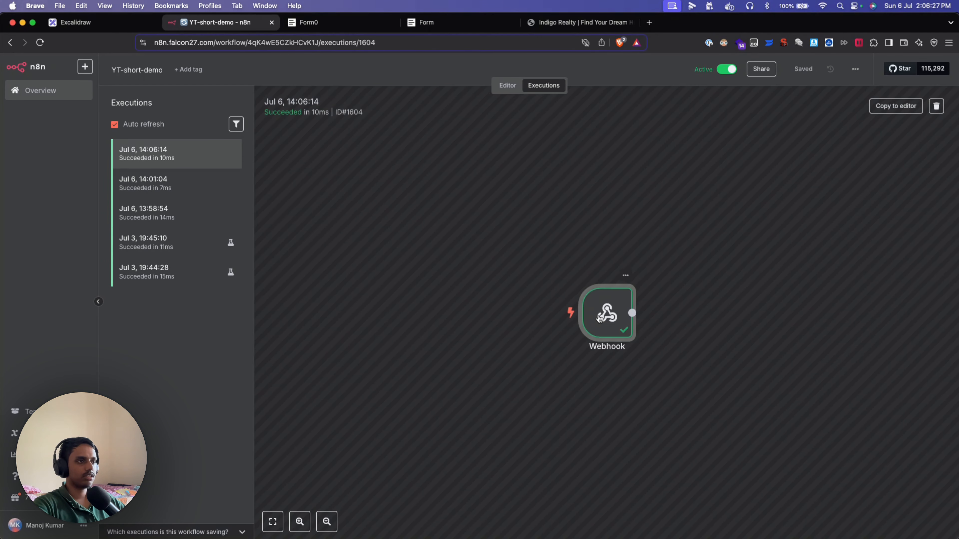
{"action": "double_click", "coordinate": [599, 318]}
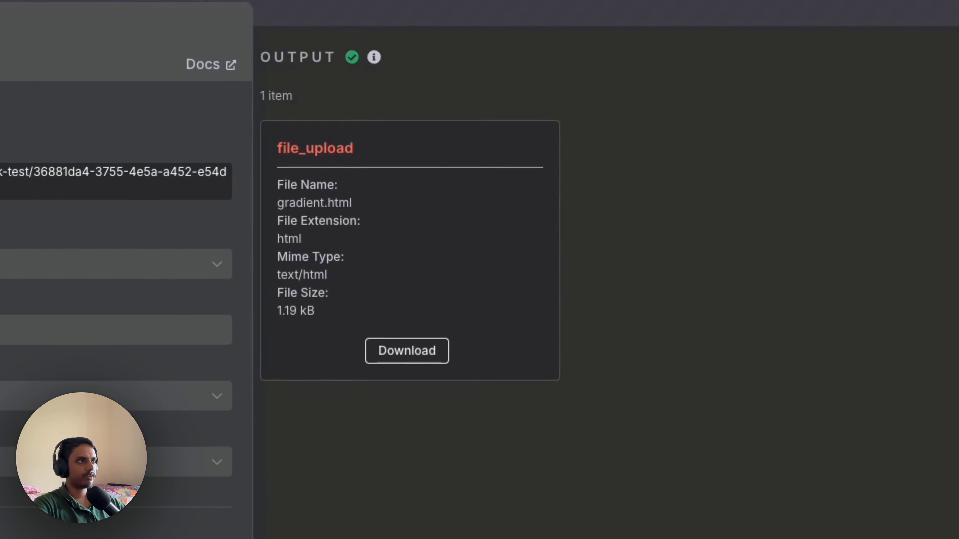
{"action": "left_click", "coordinate": [903, 94]}
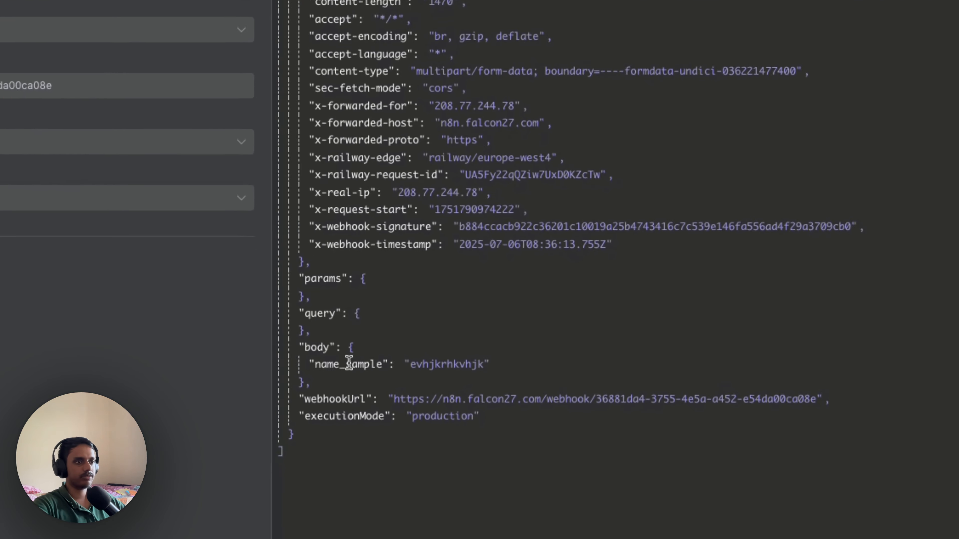
{"action": "double_click", "coordinate": [354, 352]}
{"action": "left_click", "coordinate": [372, 373]}
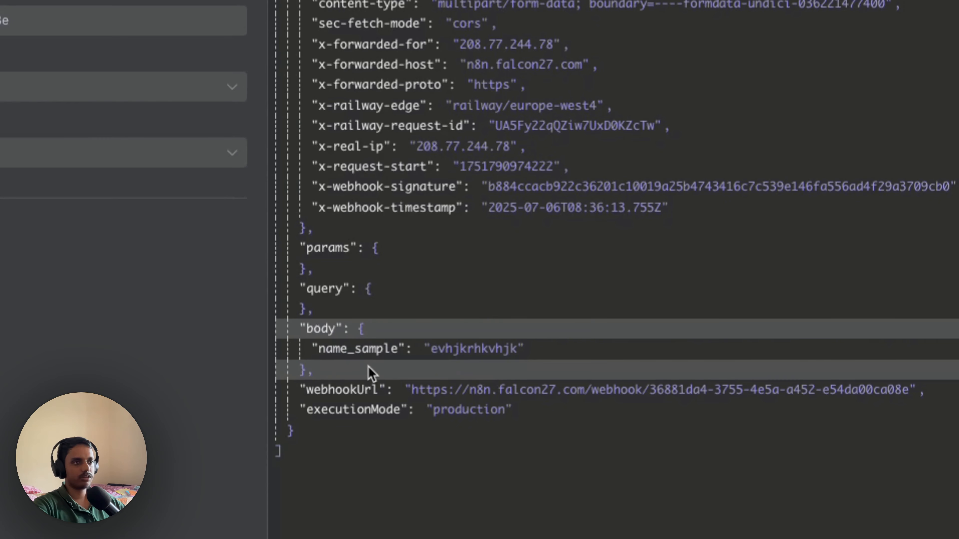
{"action": "double_click", "coordinate": [456, 349]}
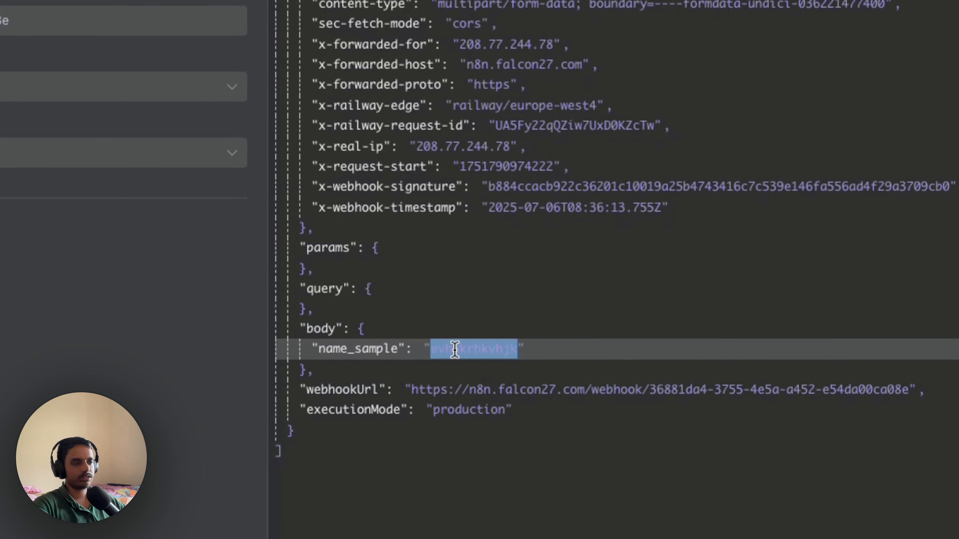
{"action": "left_click", "coordinate": [522, 68]}
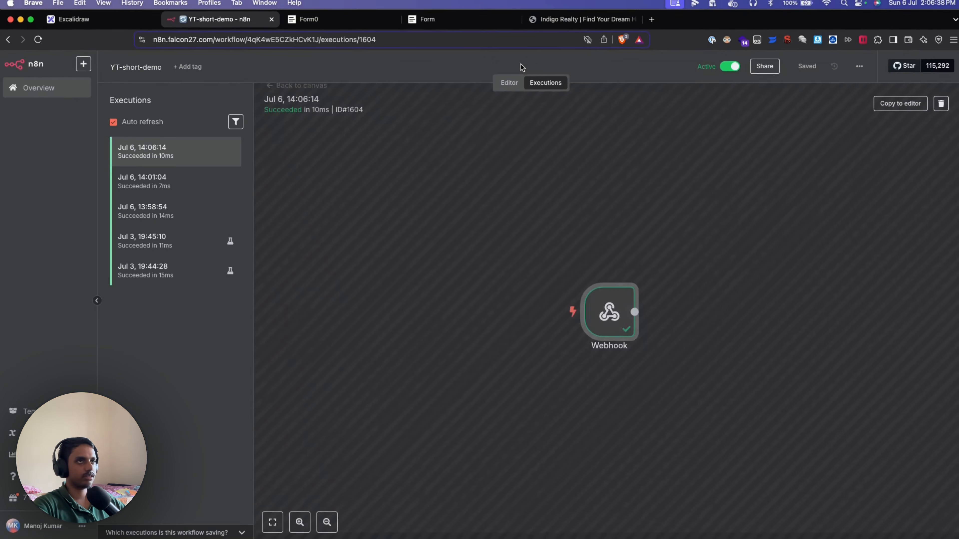
Look at the standalone form page again and return to Form0 to view Demo form -1 in the builder
{"action": "left_click", "coordinate": [446, 25]}
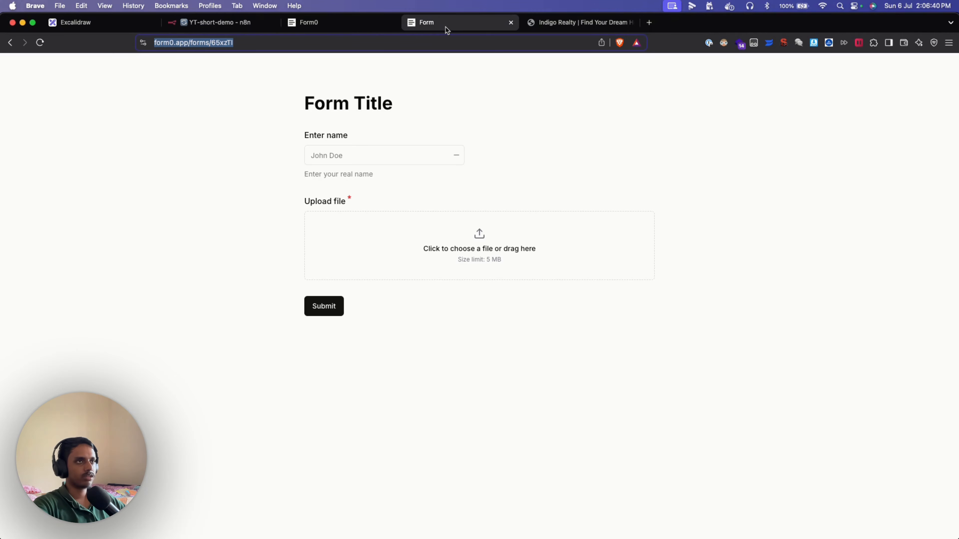
{"action": "left_click", "coordinate": [351, 26]}
{"action": "left_click", "coordinate": [532, 129]}
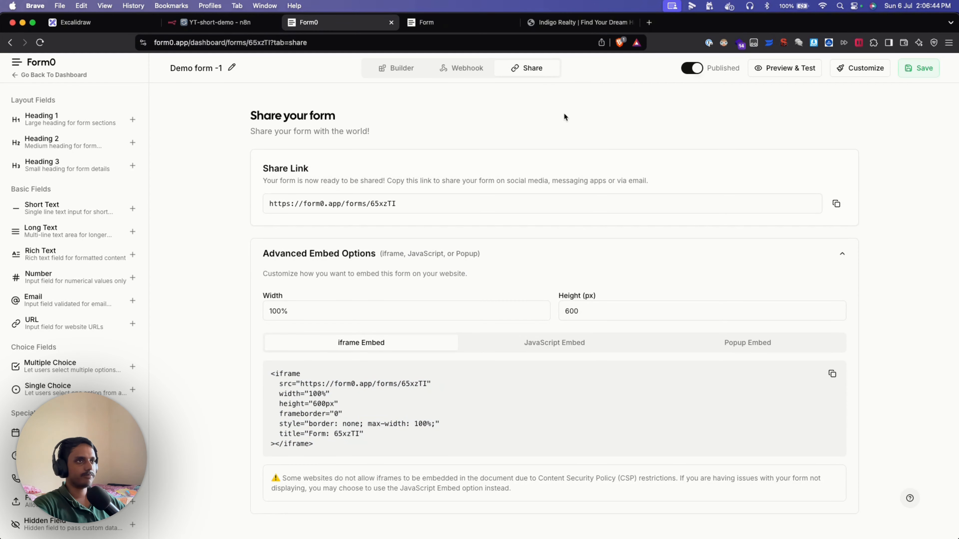
{"action": "left_click", "coordinate": [398, 67]}
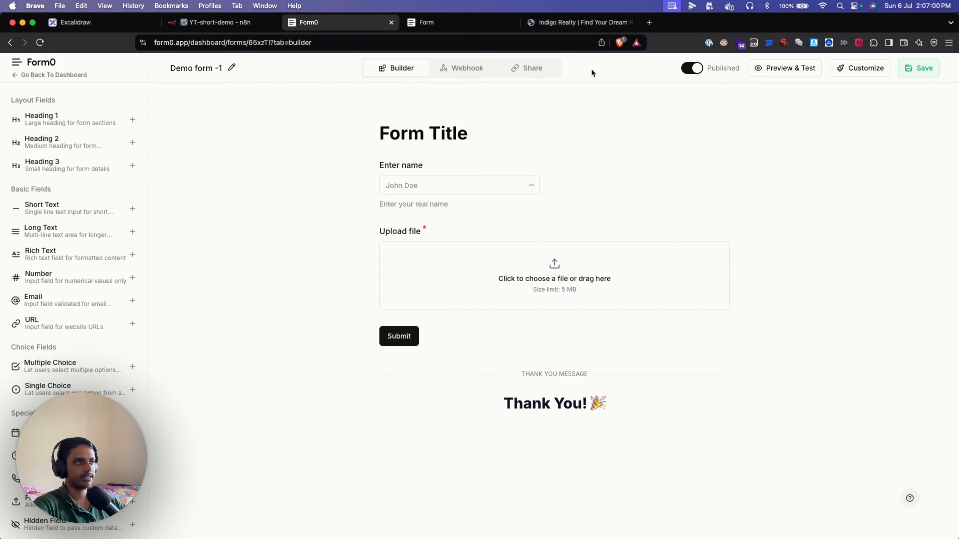
Review the Form0 feature summary and the Get Started Now for FREE board in Excalidraw, and return to the Form0 builder
{"action": "left_click", "coordinate": [90, 24]}
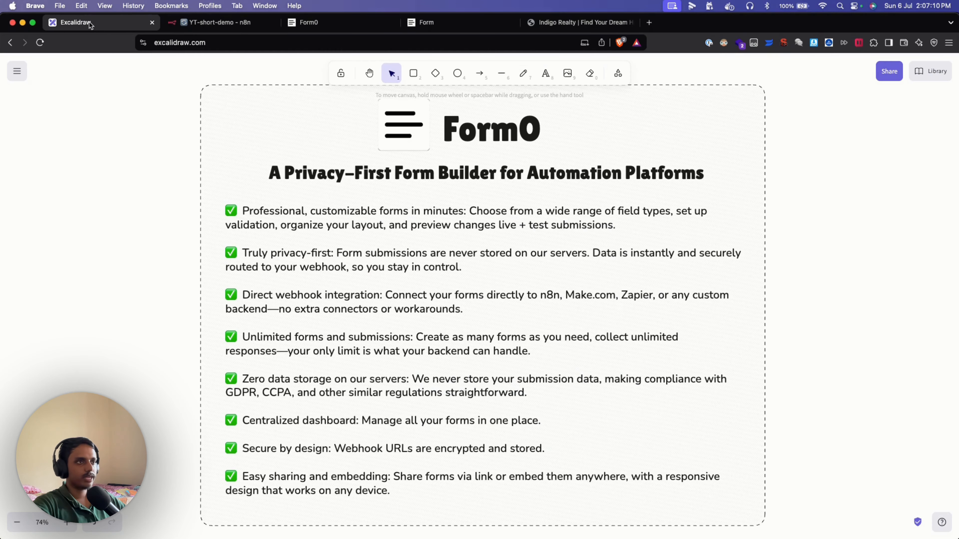
{"action": "scroll", "coordinate": [467, 319], "scroll_direction": "right", "scroll_amount": 15}
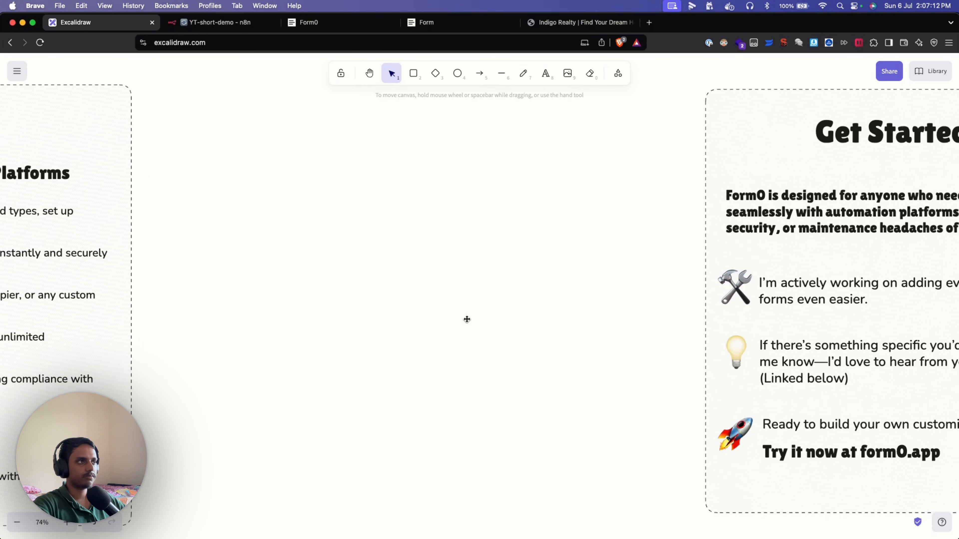
{"action": "scroll", "coordinate": [467, 319], "scroll_direction": "right", "scroll_amount": 15}
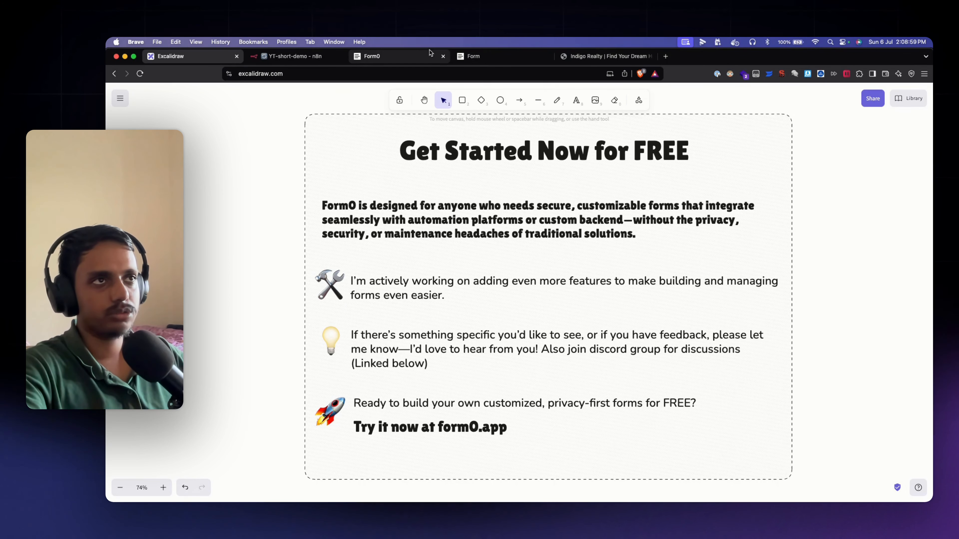
{"action": "left_click", "coordinate": [411, 53]}
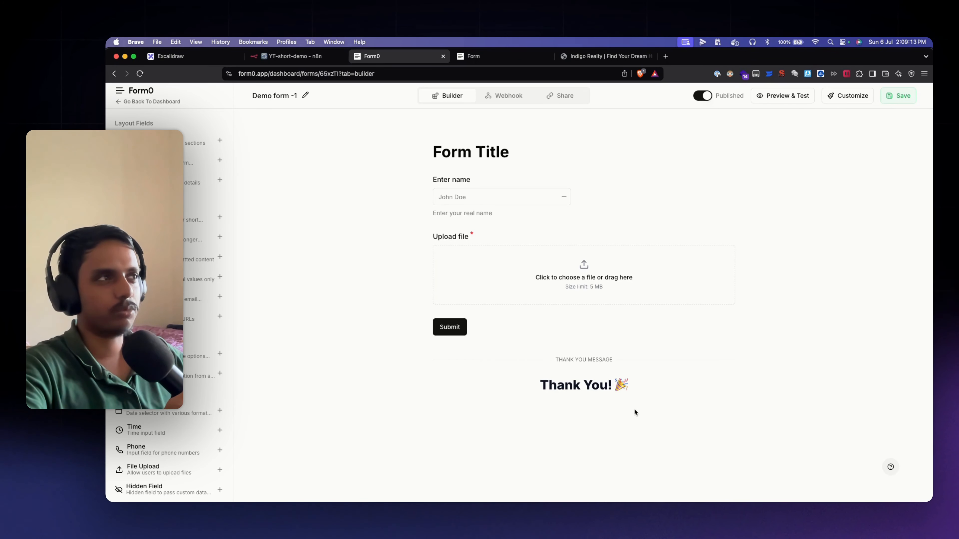
Customize the form's font family, trying DM Sans and Fira Sans before settling on Josefin Sans, and close the customization settings
{"action": "left_click", "coordinate": [842, 102]}
{"action": "left_click", "coordinate": [857, 144]}
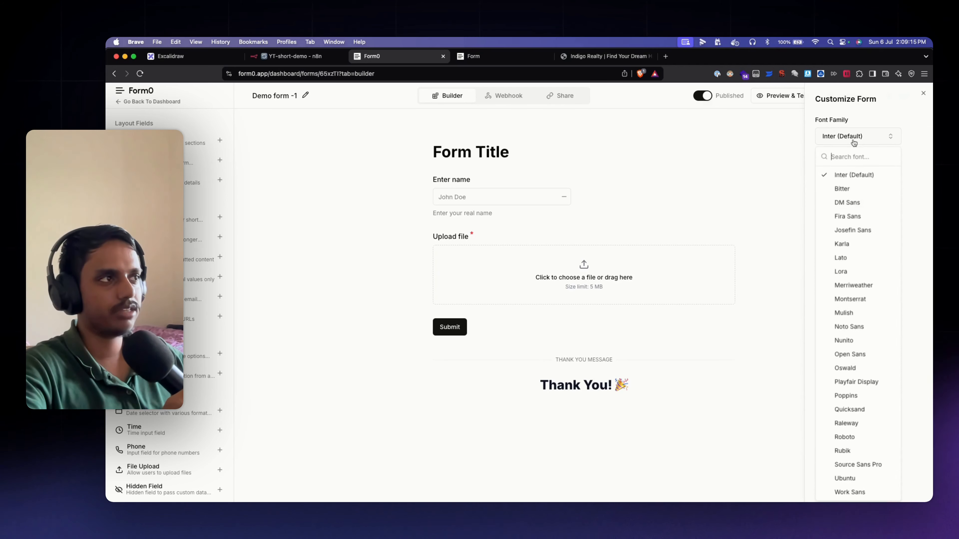
{"action": "left_click", "coordinate": [849, 205]}
{"action": "left_click", "coordinate": [856, 137]}
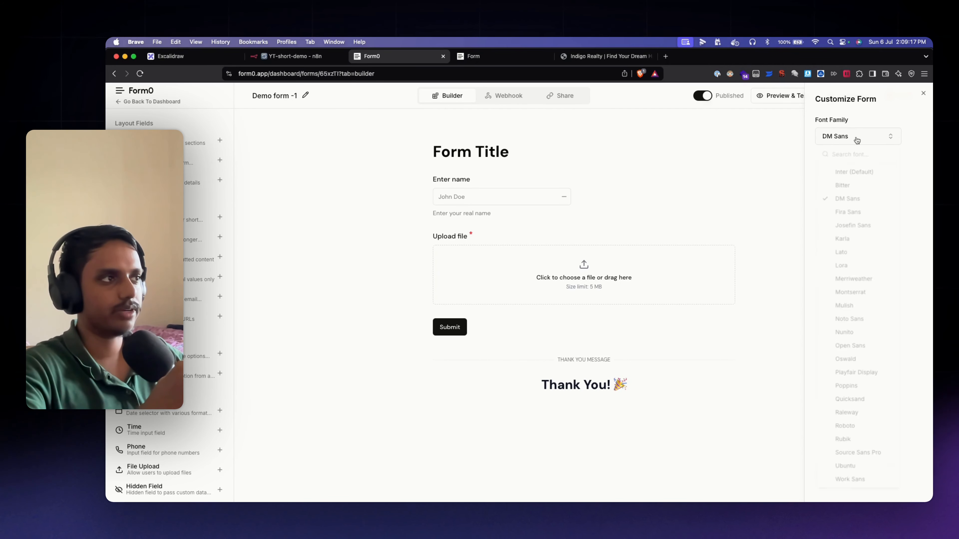
{"action": "left_click", "coordinate": [849, 215]}
{"action": "left_click", "coordinate": [857, 136]}
{"action": "left_click", "coordinate": [850, 230]}
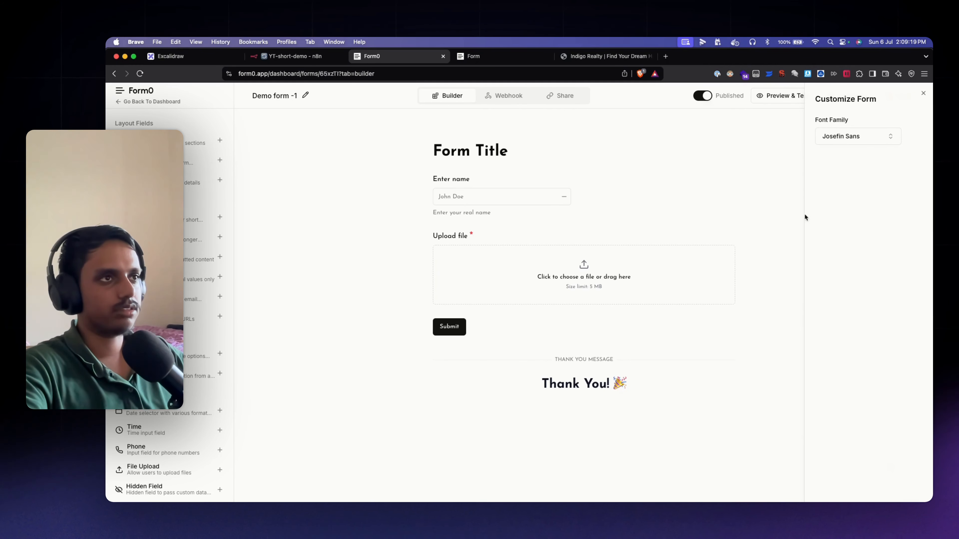
{"action": "left_click", "coordinate": [753, 172]}
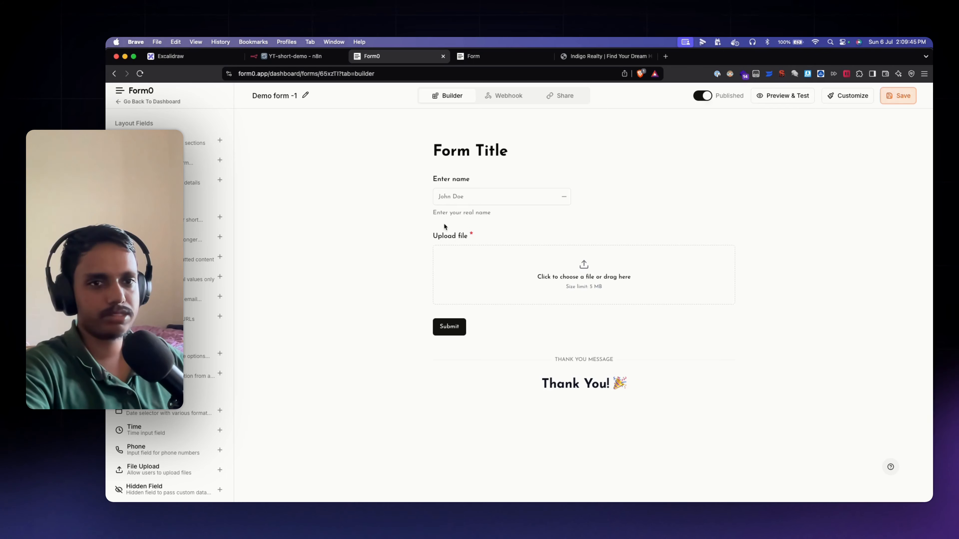
Look over the n8n executions, the standalone form and the Indigo Realty page, and return to the Get Started Now for FREE board in Excalidraw
{"action": "left_click", "coordinate": [316, 60]}
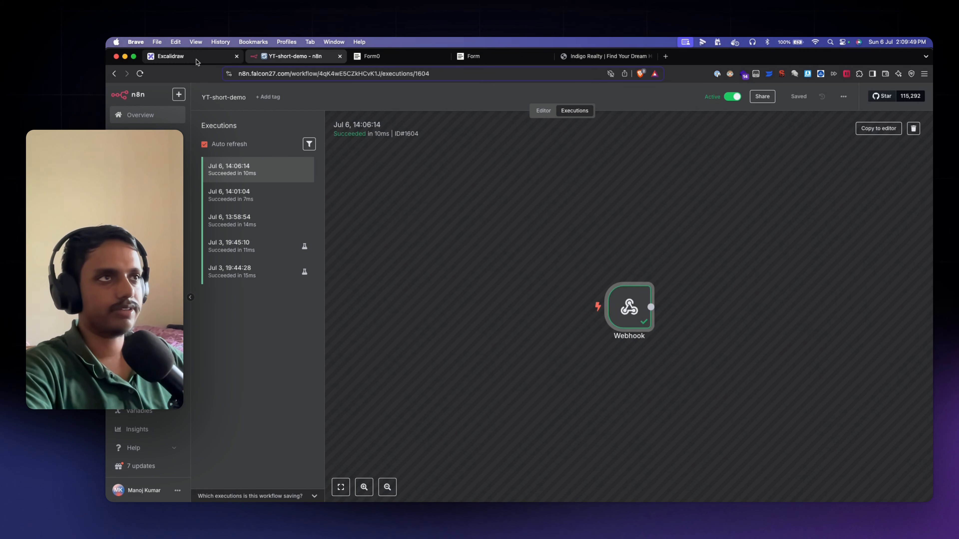
{"action": "left_click", "coordinate": [401, 57]}
{"action": "left_click", "coordinate": [508, 57]}
{"action": "left_click", "coordinate": [598, 57]}
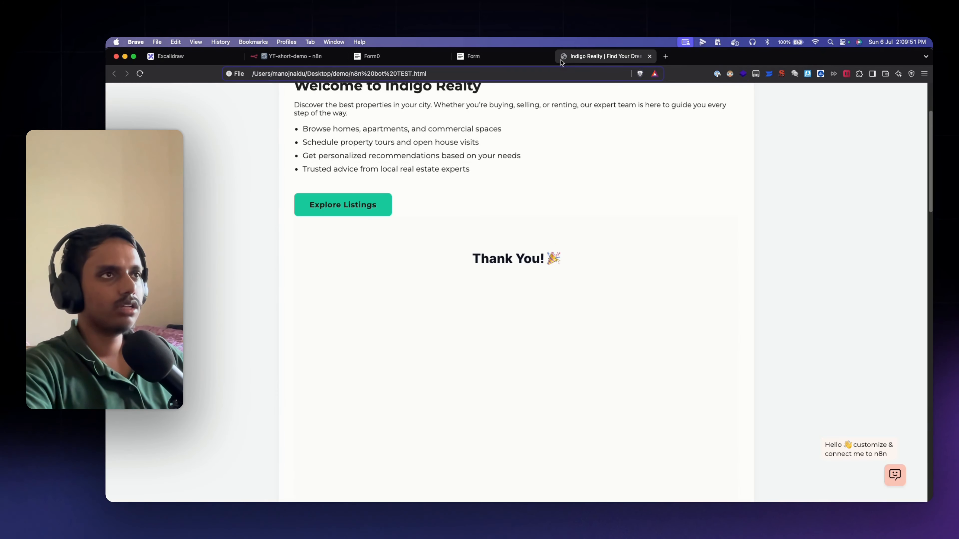
{"action": "left_click", "coordinate": [475, 57]}
{"action": "left_click", "coordinate": [381, 57]}
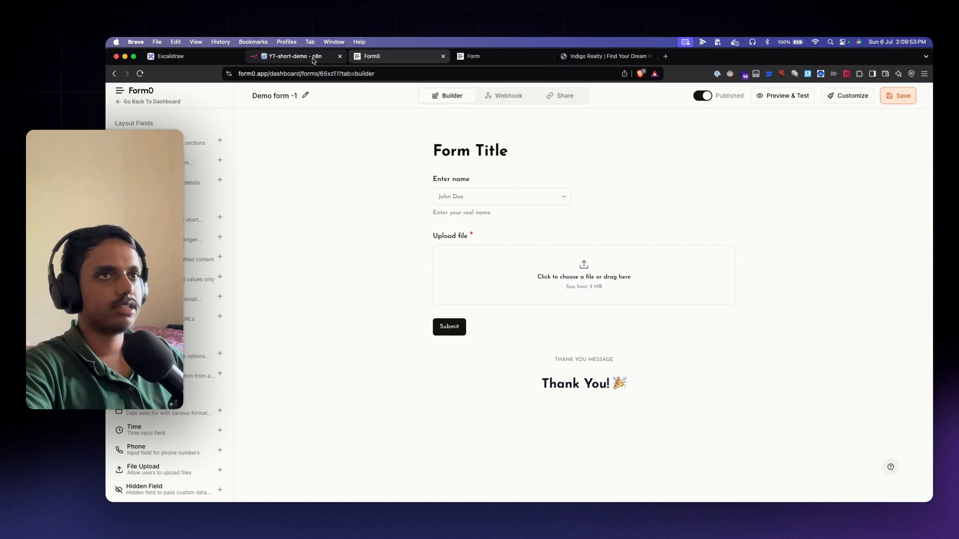
{"action": "left_click", "coordinate": [211, 57]}
{"action": "scroll", "coordinate": [344, 158], "scroll_direction": "down", "scroll_amount": 1}
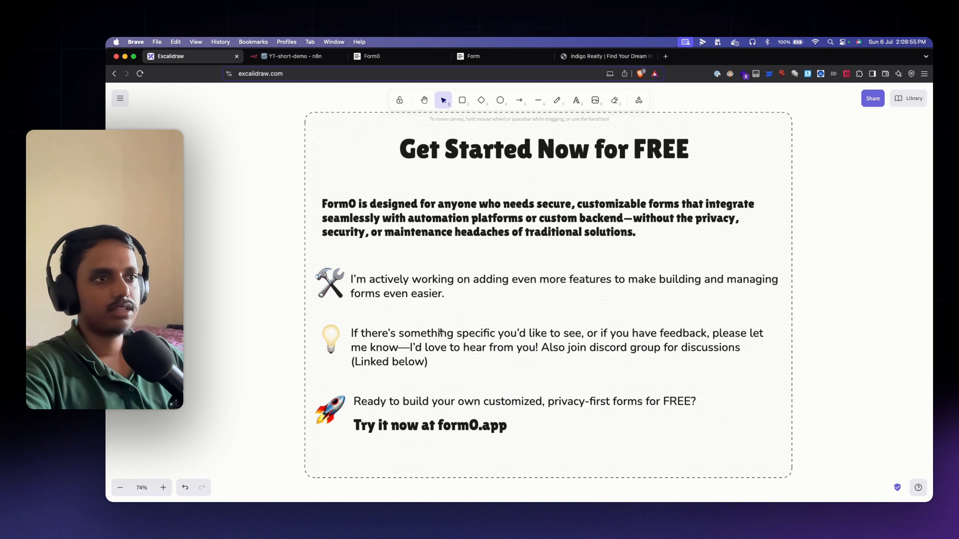